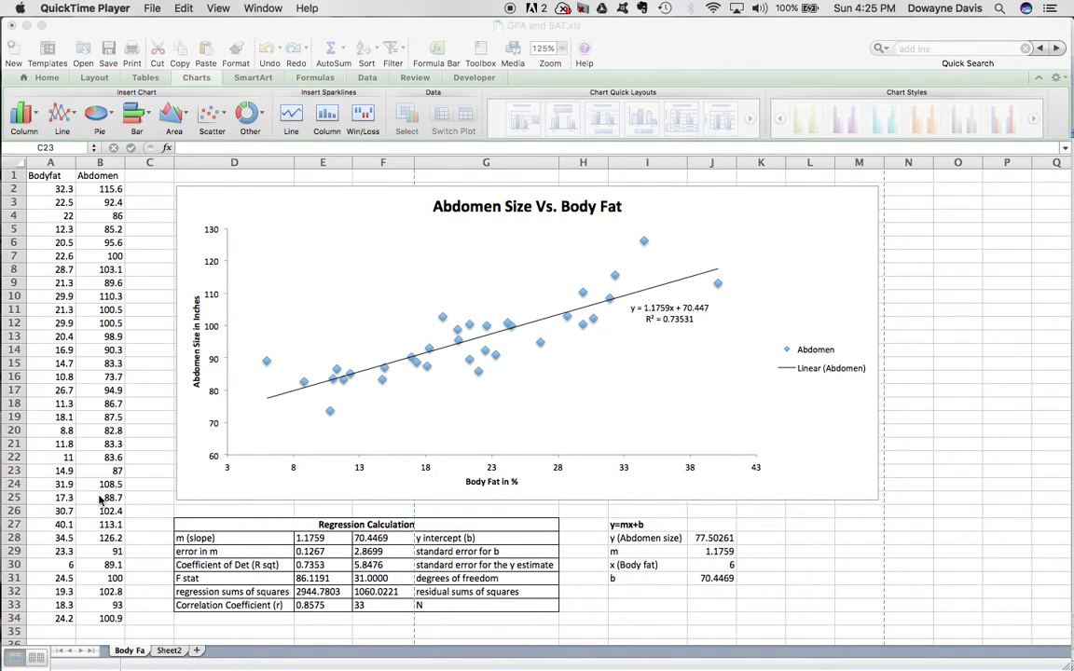
# Step: Open Sheet2 and examine the independent Bodyfat and dependent Abdomen data columns, rows 2 to 35
pyautogui.click(169, 655)
pyautogui.click(169, 654)
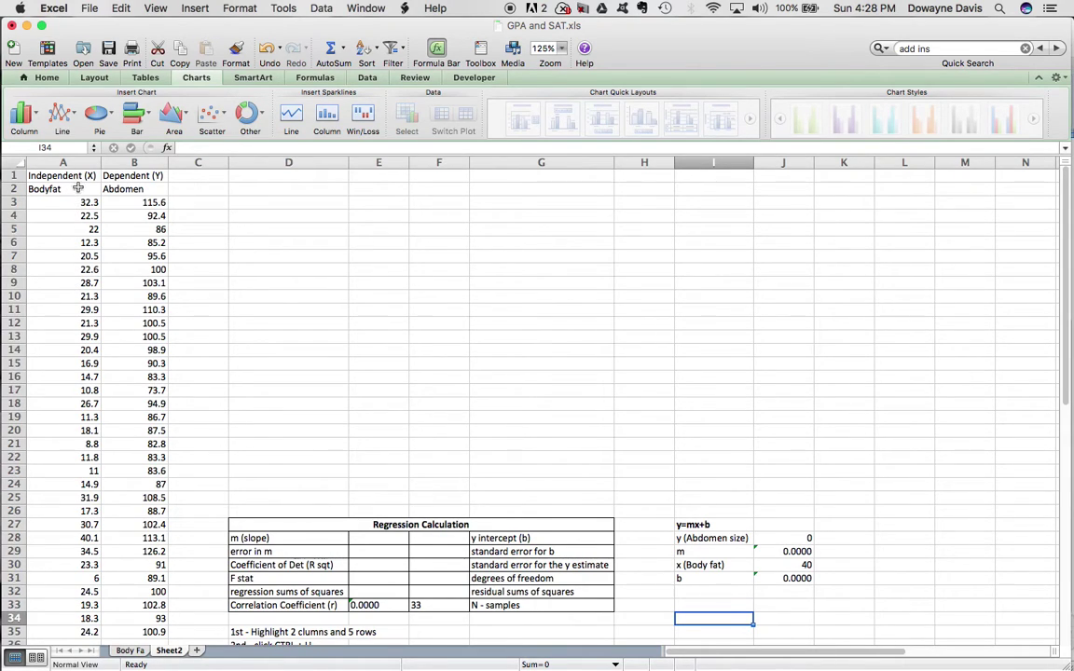
pyautogui.moveTo(67, 188); pyautogui.dragTo(70, 634)
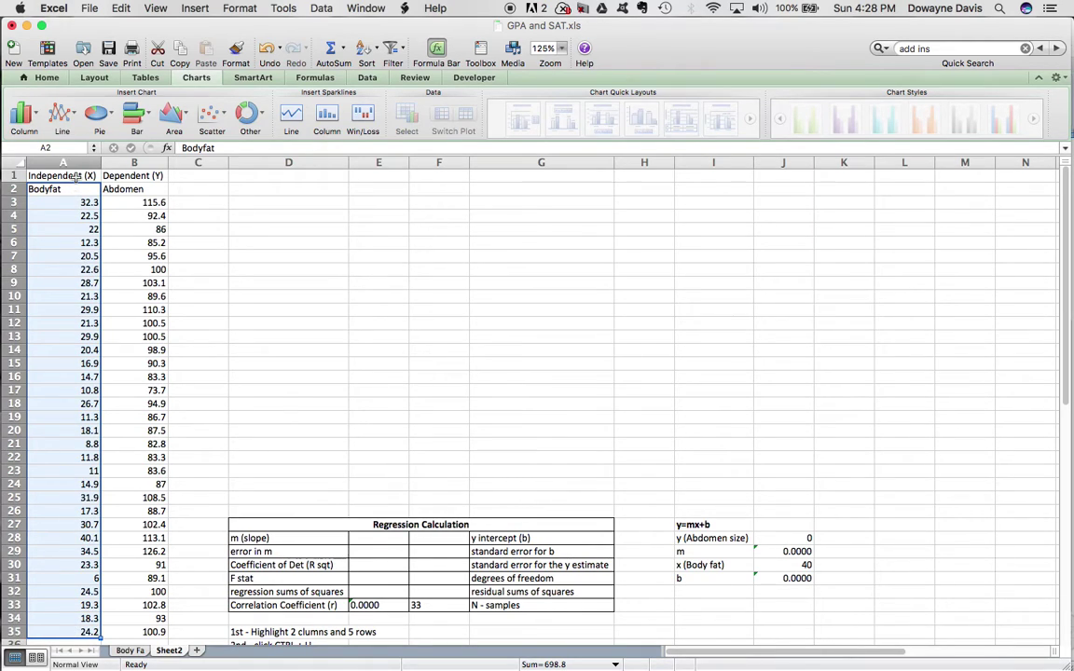
pyautogui.click(126, 190)
pyautogui.moveTo(126, 190); pyautogui.dragTo(119, 629)
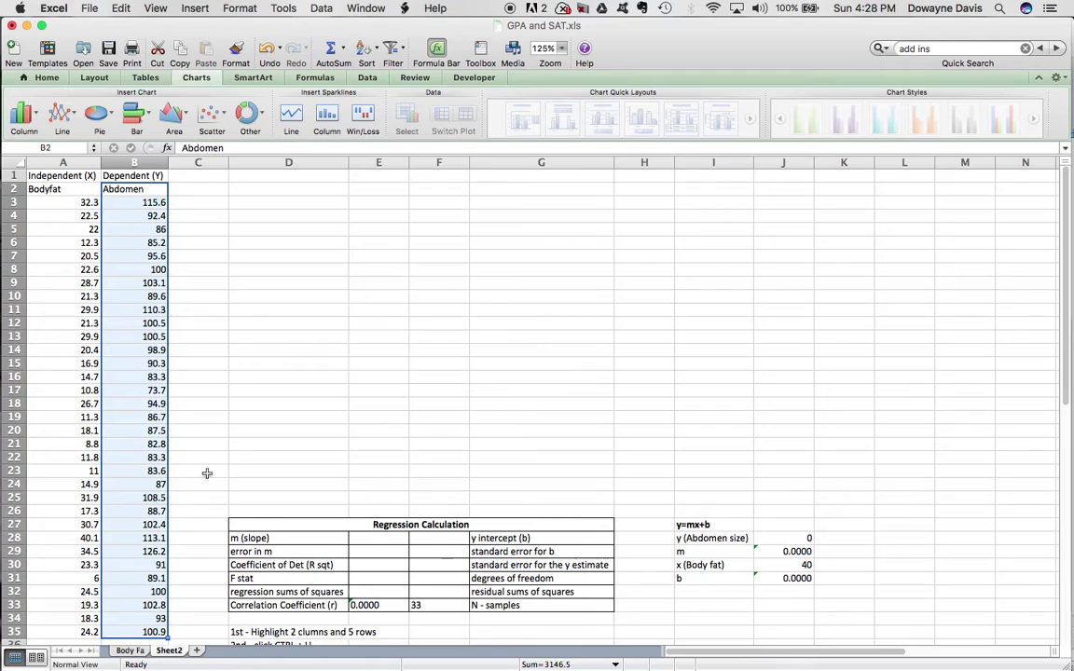
# Step: Insert a Marked Scatter chart of A2:B35 and enlarge it to fill the area above the Regression Calculation table
pyautogui.click(175, 633)
pyautogui.moveTo(149, 633); pyautogui.dragTo(87, 189)
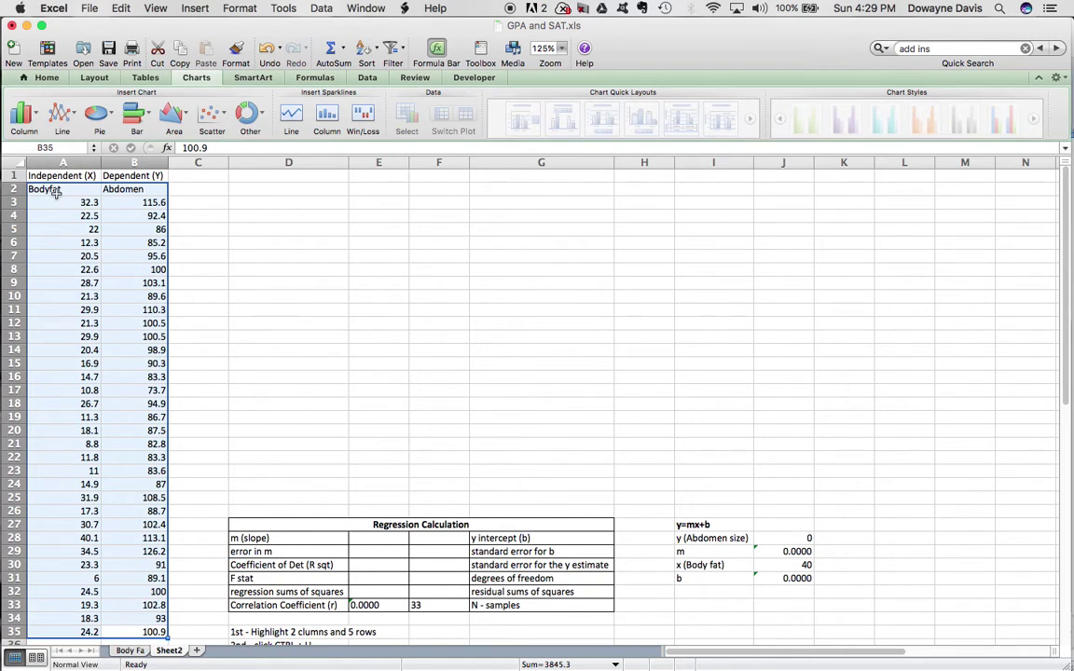
pyautogui.click(222, 122)
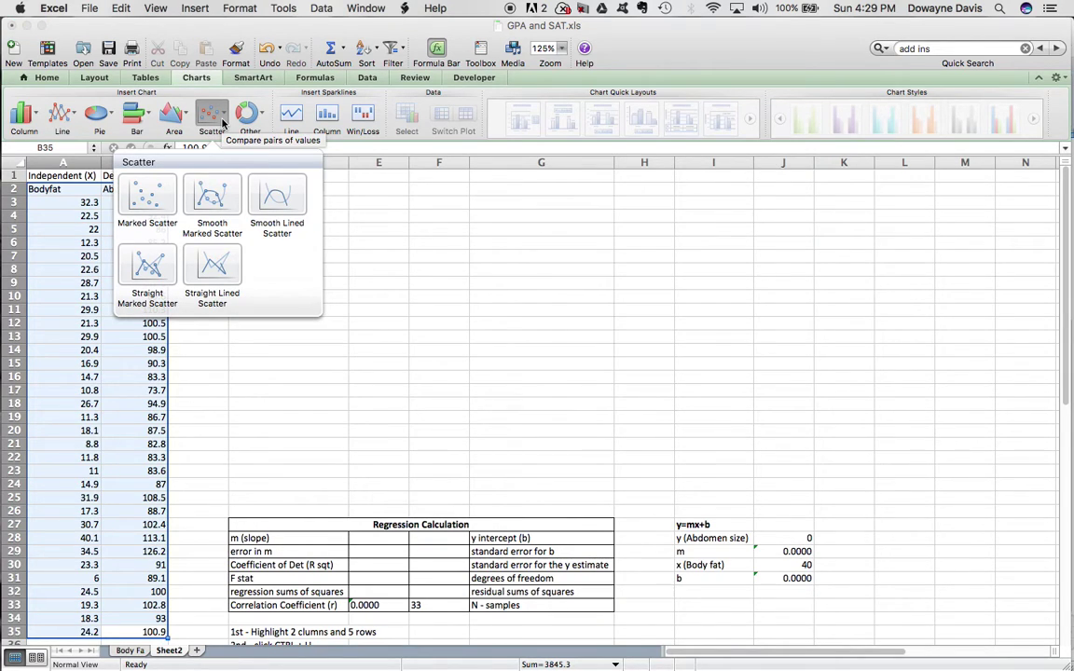
pyautogui.click(147, 199)
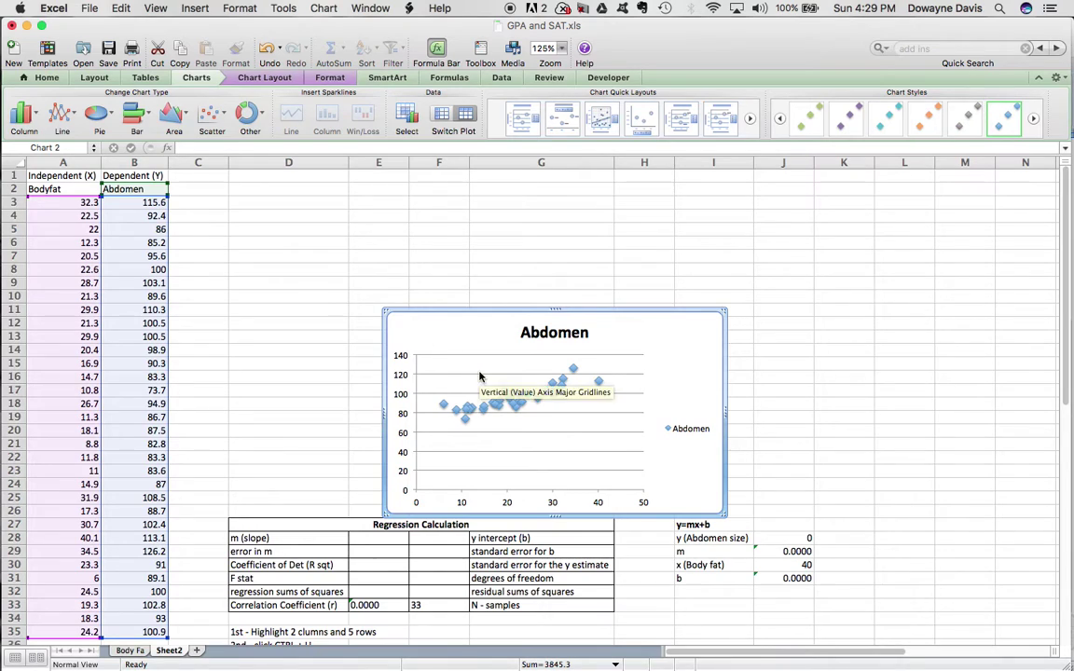
pyautogui.moveTo(683, 334); pyautogui.dragTo(477, 200)
pyautogui.moveTo(516, 377); pyautogui.dragTo(811, 502)
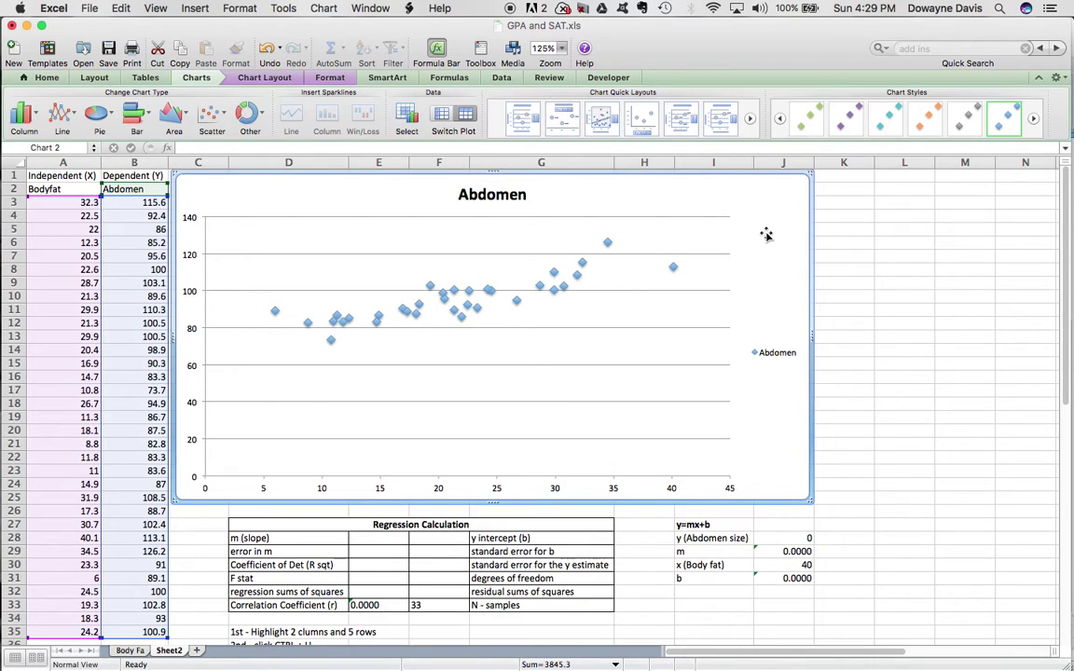
# Step: Apply the quick layout with trendline, equation and R² to the chart, and place the equation below the trendline, clear of the points
pyautogui.click(626, 145)
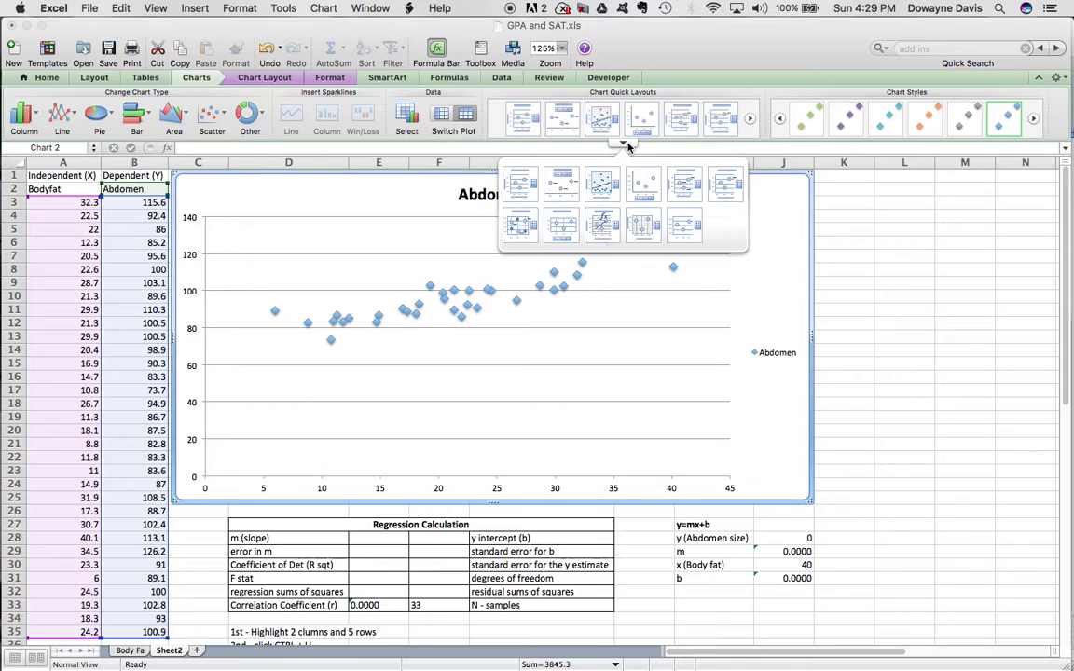
pyautogui.click(603, 221)
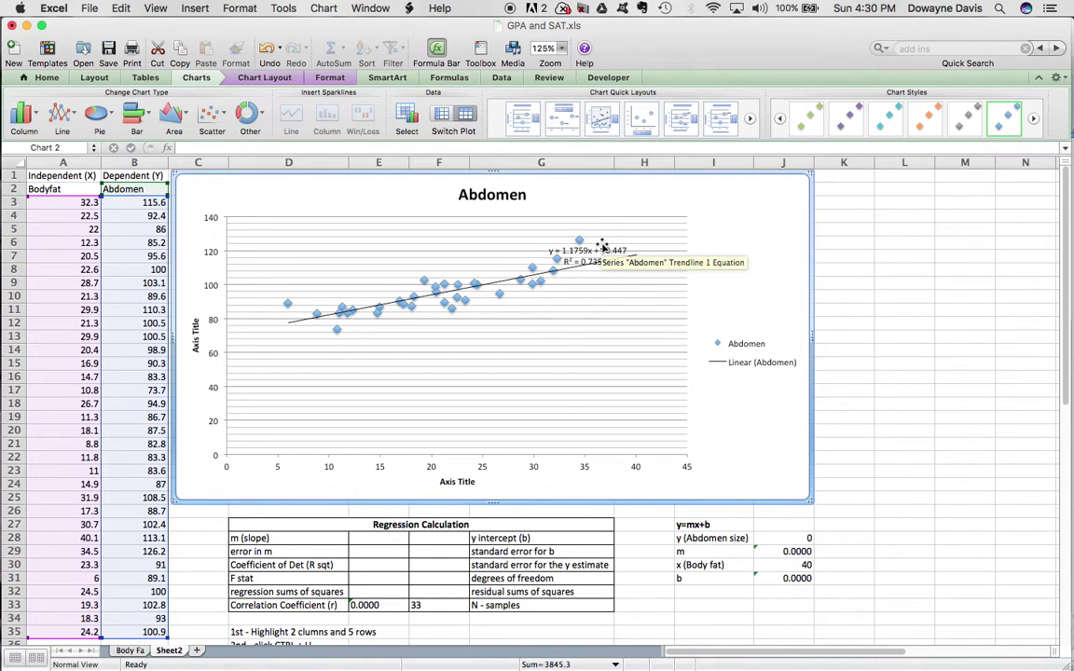
pyautogui.click(616, 248)
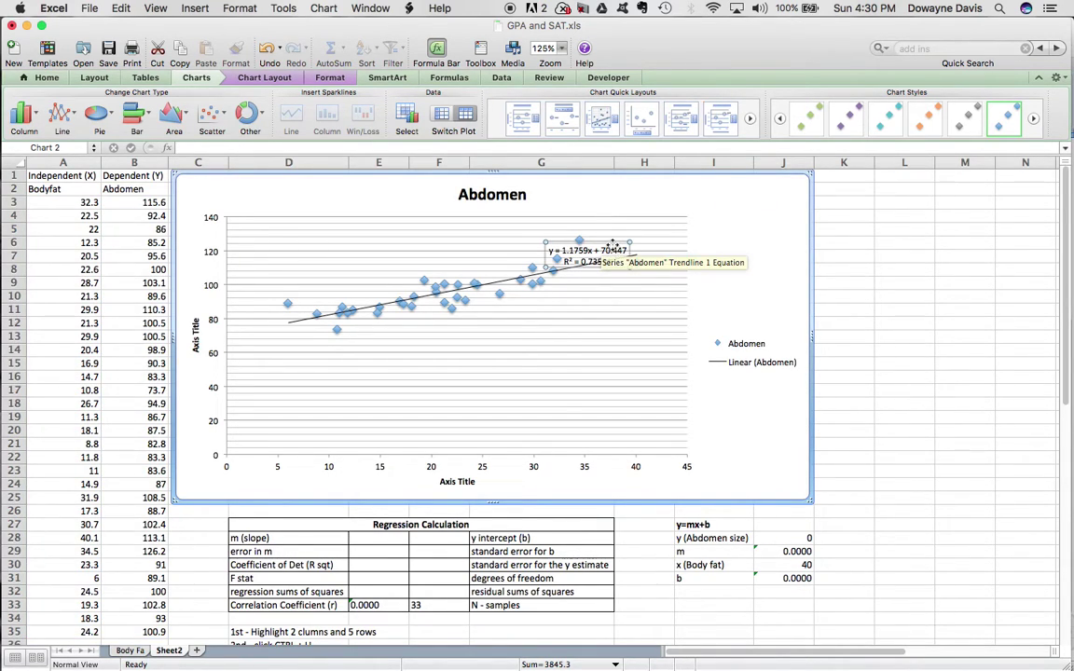
pyautogui.moveTo(628, 247); pyautogui.dragTo(627, 306)
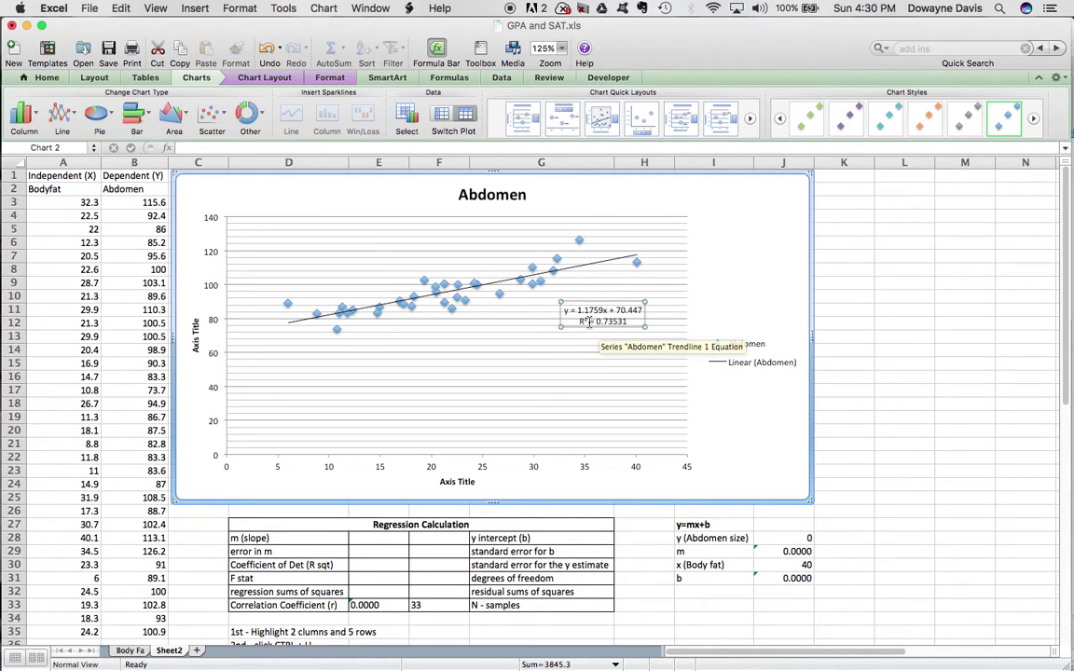
# Step: Change the chart's horizontal axis title to "Body Fat %"
pyautogui.click(462, 483)
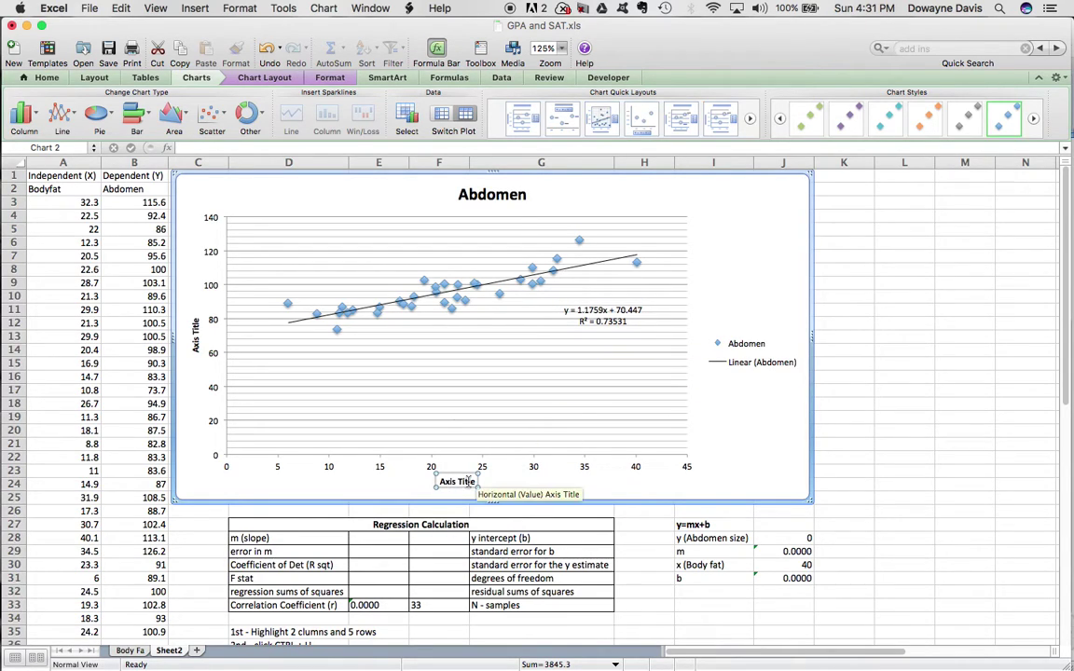
pyautogui.press('BackSpace')
pyautogui.press('BackSpace')
pyautogui.press('BackSpace')
pyautogui.press('BackSpace')
pyautogui.press('BackSpace')
pyautogui.press('BackSpace')
pyautogui.press('BackSpace')
pyautogui.press('BackSpace')
pyautogui.press('BackSpace')
pyautogui.press('BackSpace')
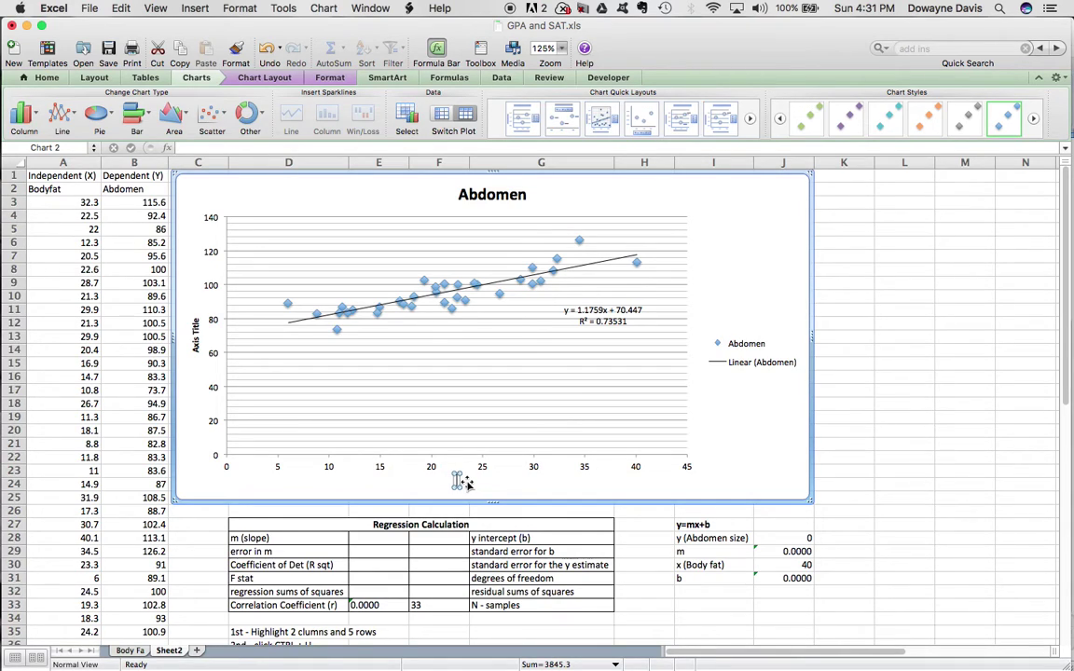
pyautogui.write('Body Fat')
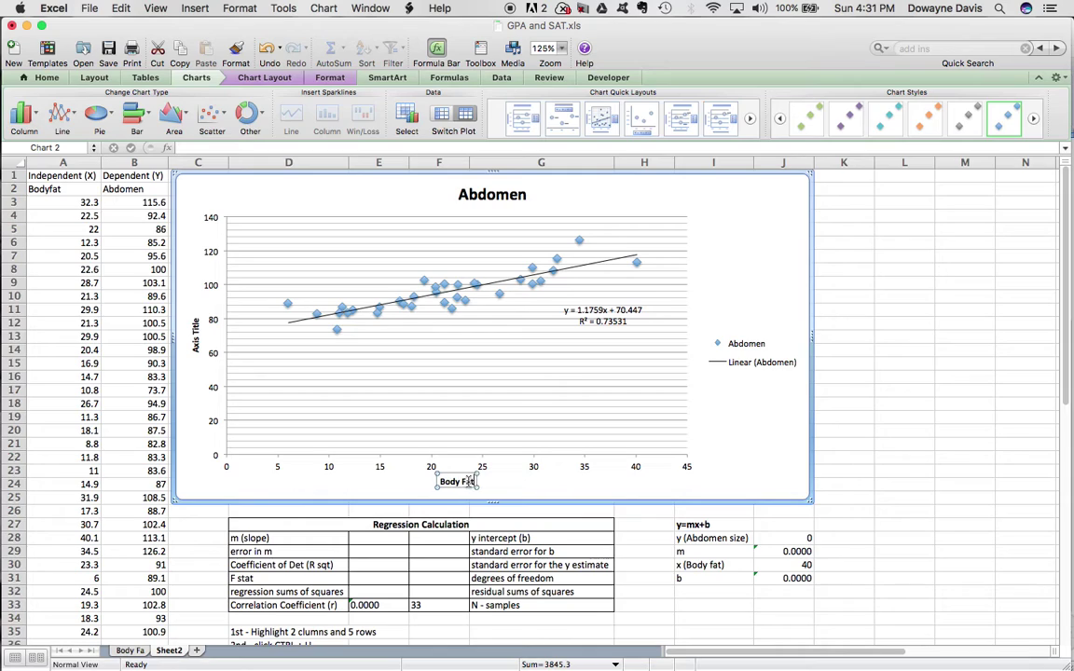
pyautogui.write(' %')
# Step: Change the chart's vertical axis title to "Abdomen Size in Inches"
pyautogui.click(196, 321)
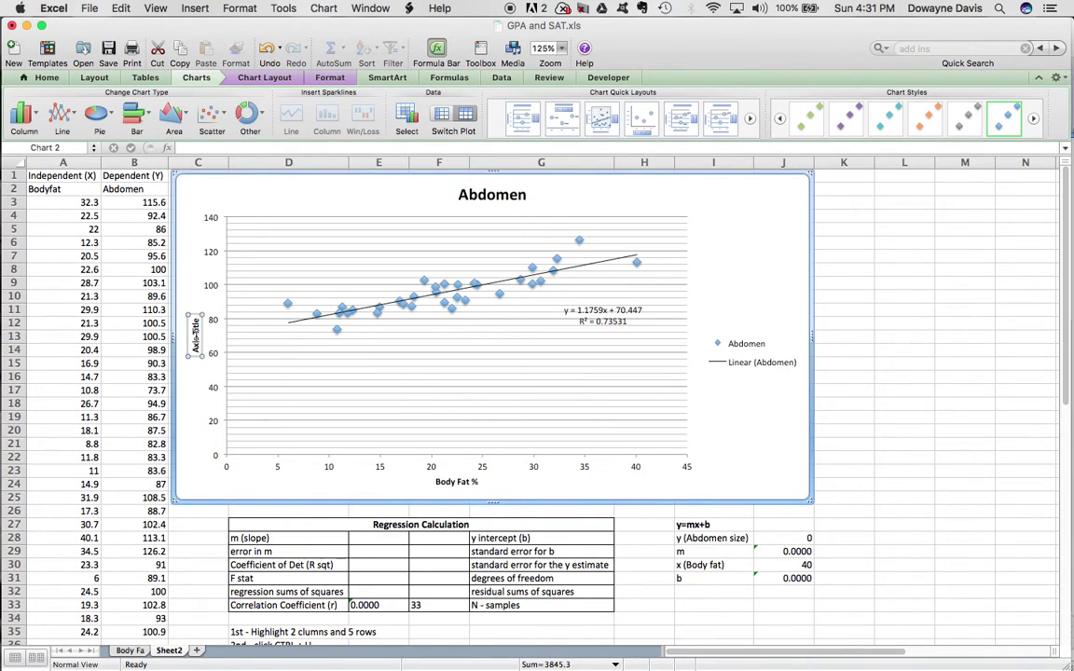
pyautogui.tripleClick(195, 322)
pyautogui.press('BackSpace')
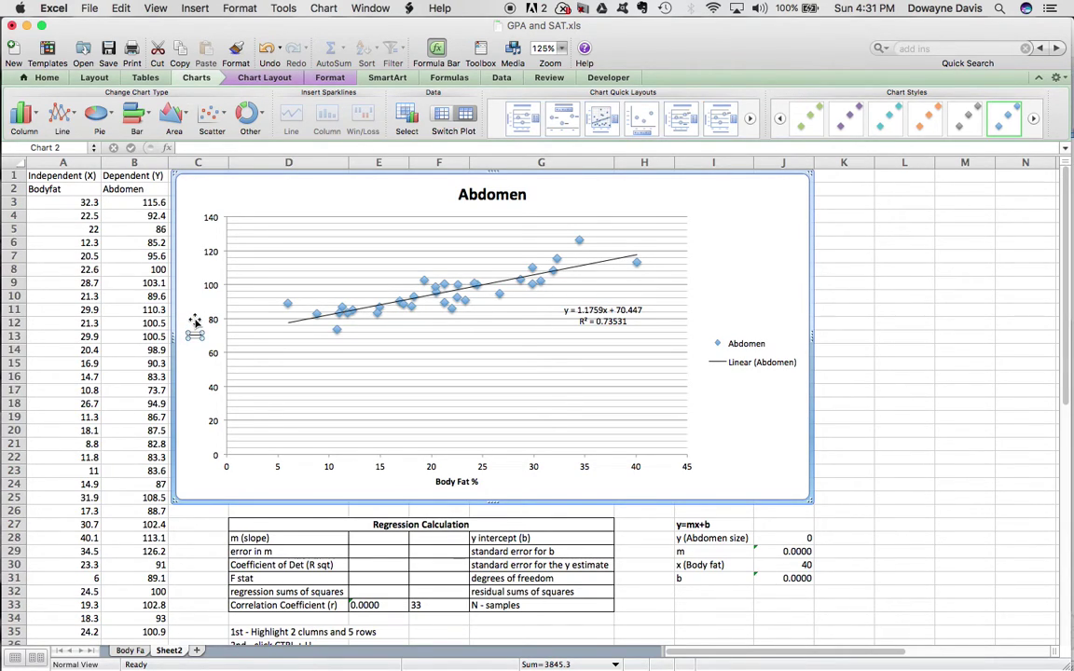
pyautogui.write('Abdomen Size')
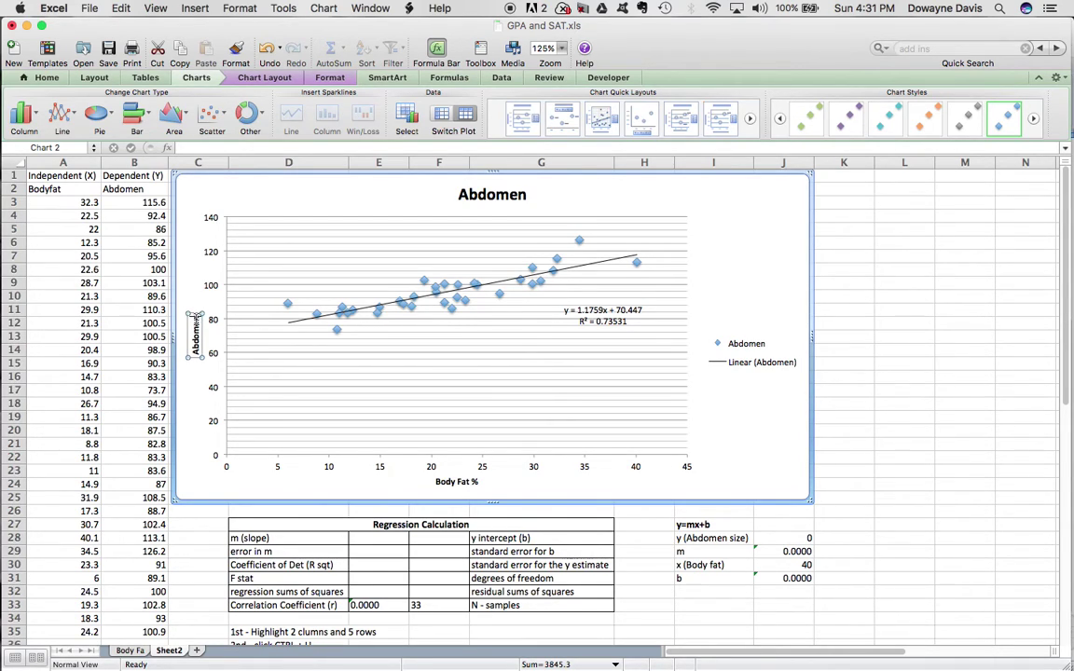
pyautogui.write(' in Inches')
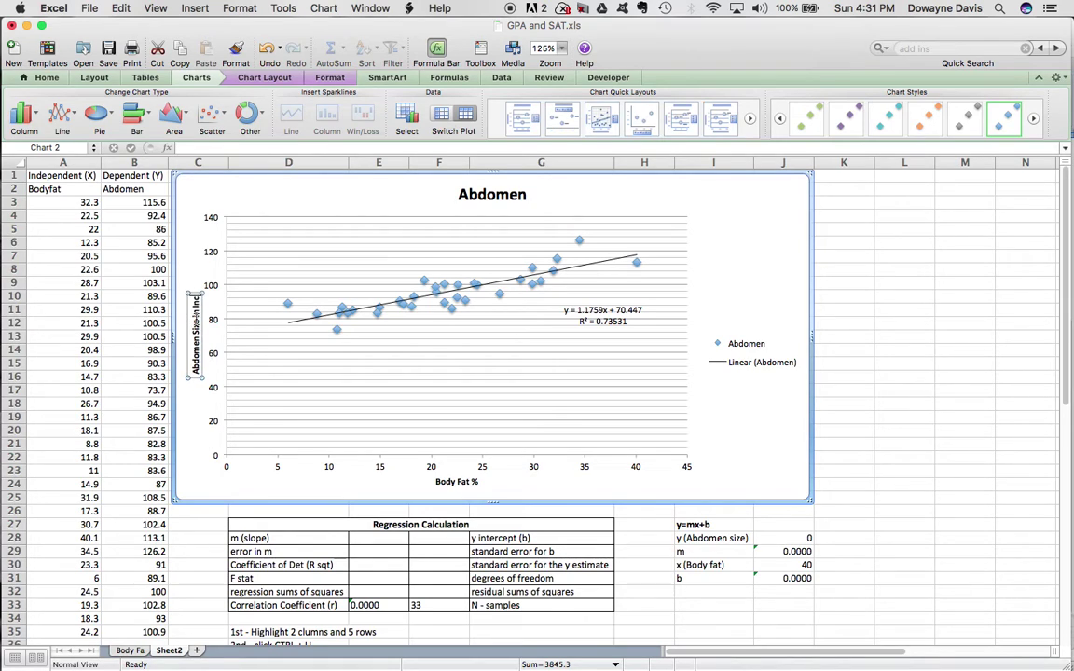
# Step: Delete the minor and major horizontal gridlines from the scatter chart
pyautogui.click(678, 414)
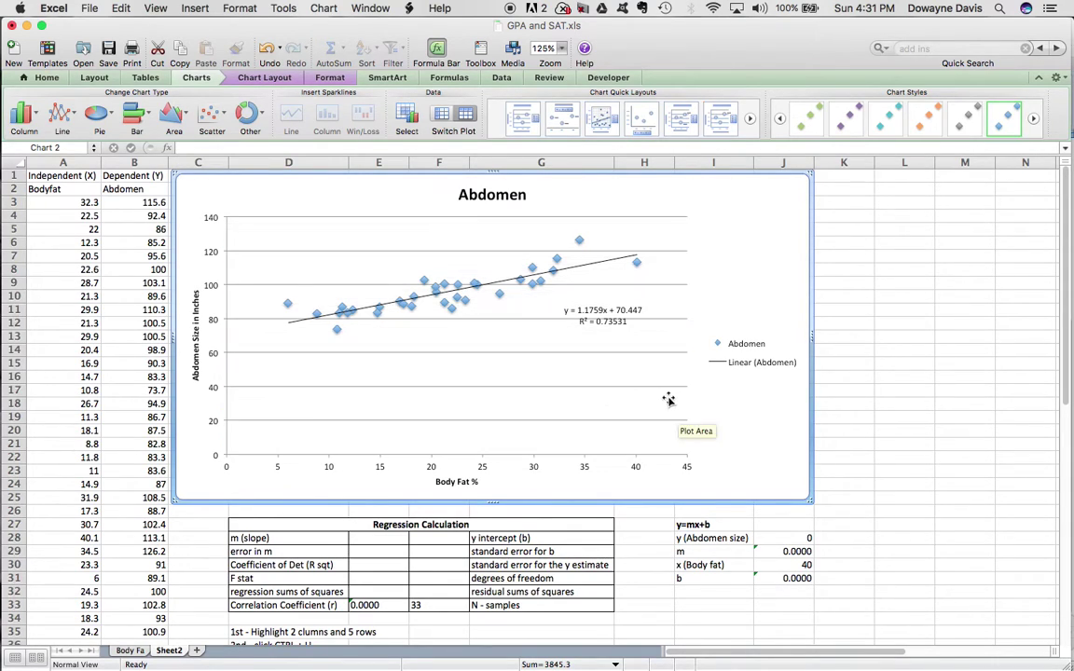
pyautogui.press('Delete')
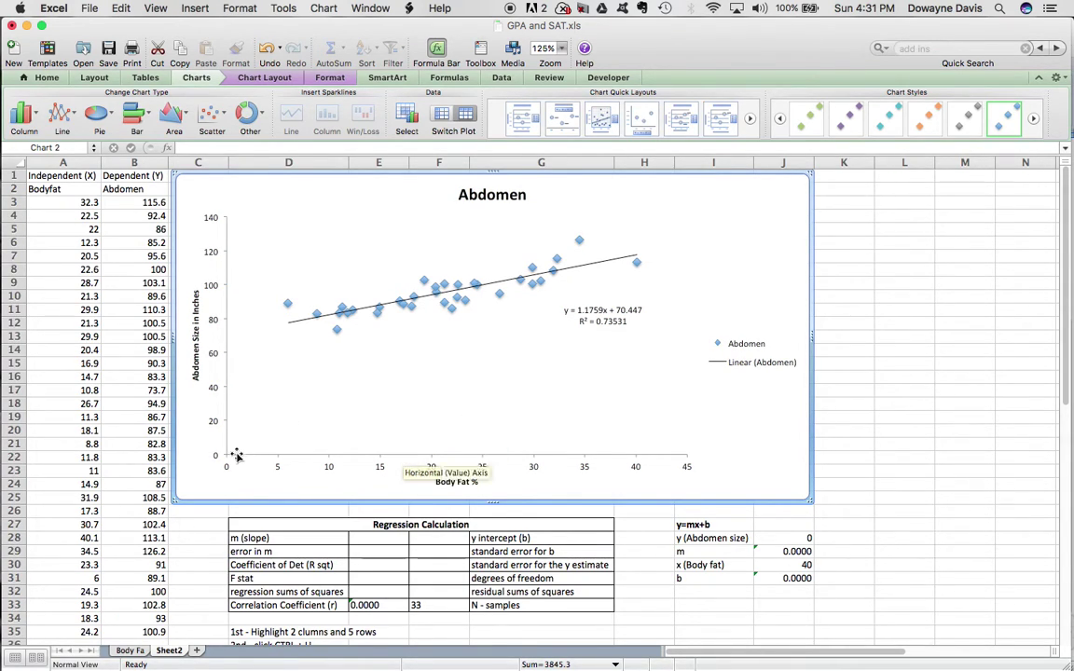
# Step: Set the minimum of the chart's vertical axis scale to 60
pyautogui.doubleClick(215, 426)
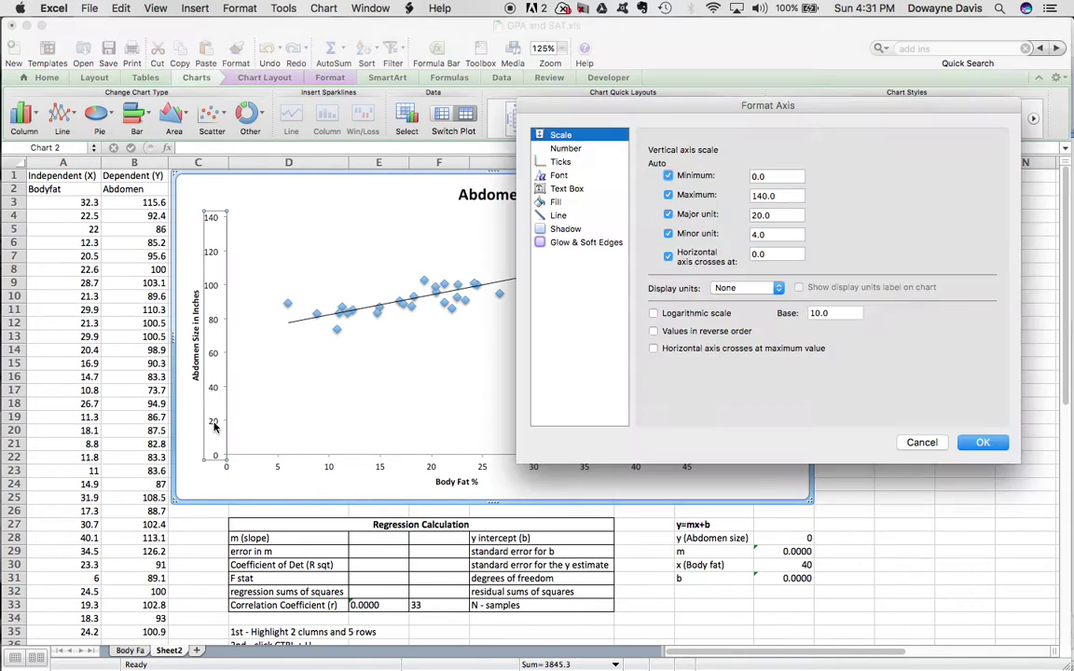
pyautogui.click(771, 175)
pyautogui.press('BackSpace')
pyautogui.press('BackSpace')
pyautogui.press('BackSpace')
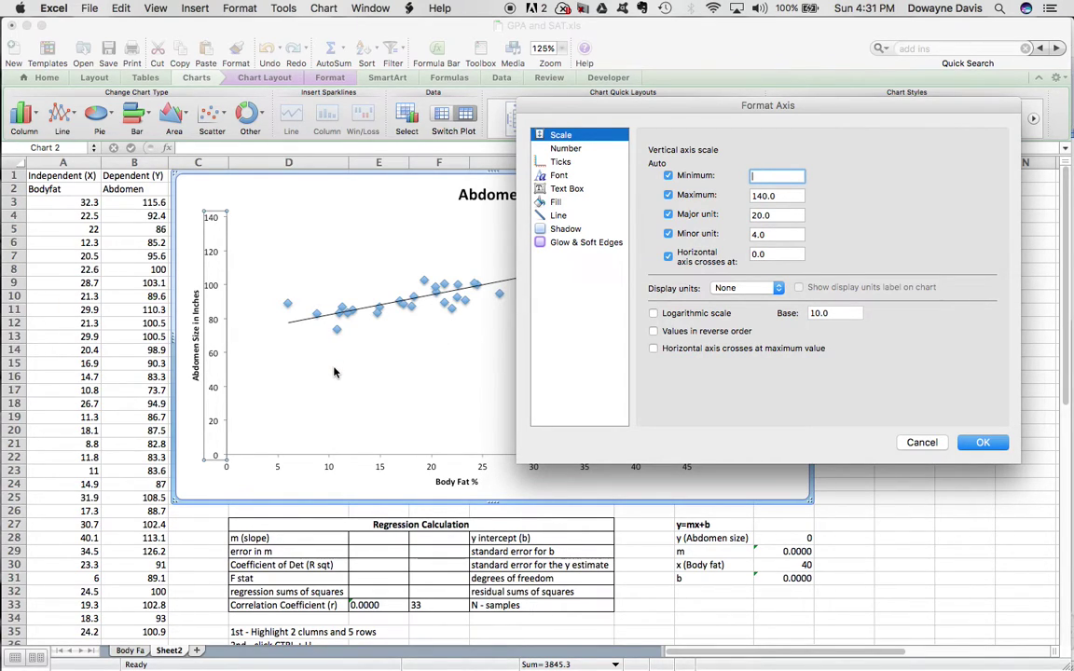
pyautogui.write('60')
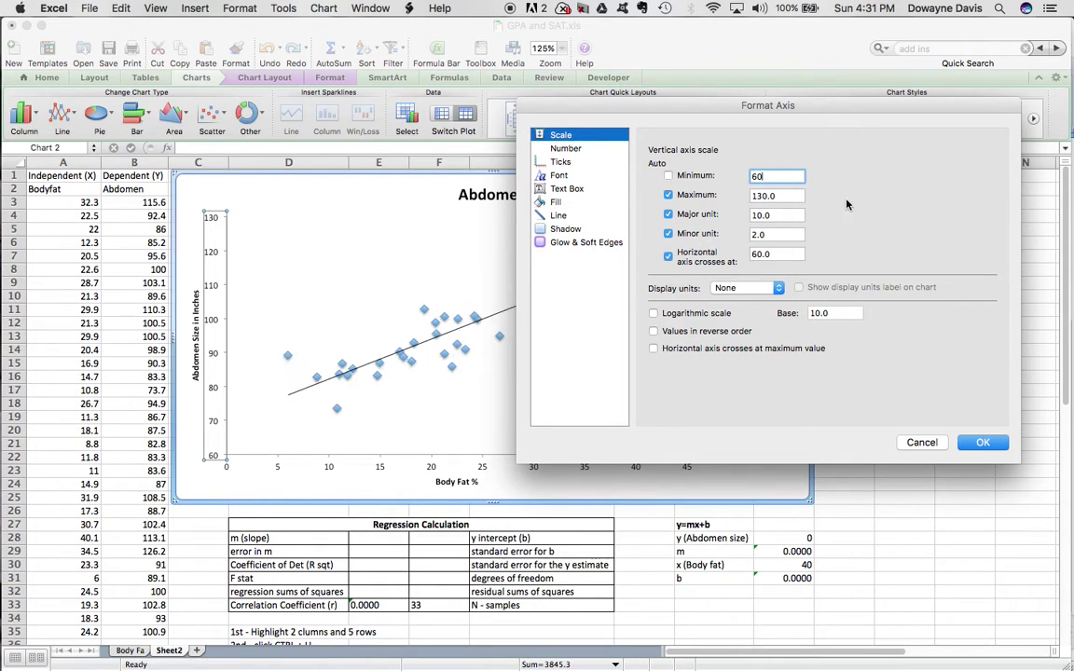
pyautogui.click(983, 443)
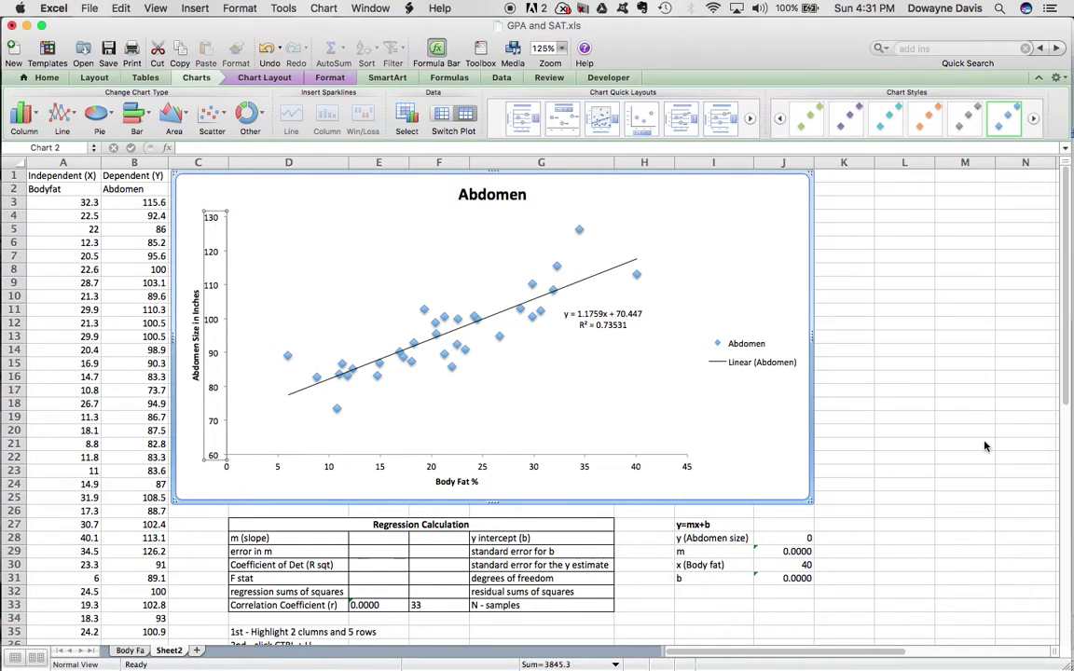
# Step: Set the minimum of the chart's horizontal axis scale to 5
pyautogui.doubleClick(277, 474)
pyautogui.click(767, 177)
pyautogui.press('BackSpace')
pyautogui.press('BackSpace')
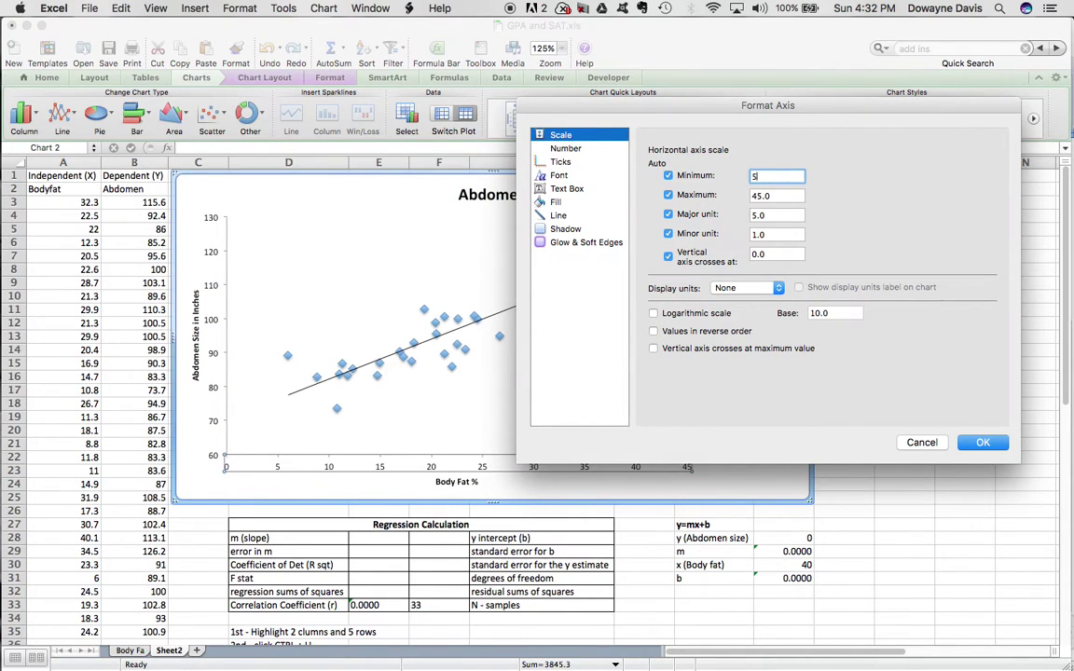
pyautogui.write('5')
pyautogui.click(983, 443)
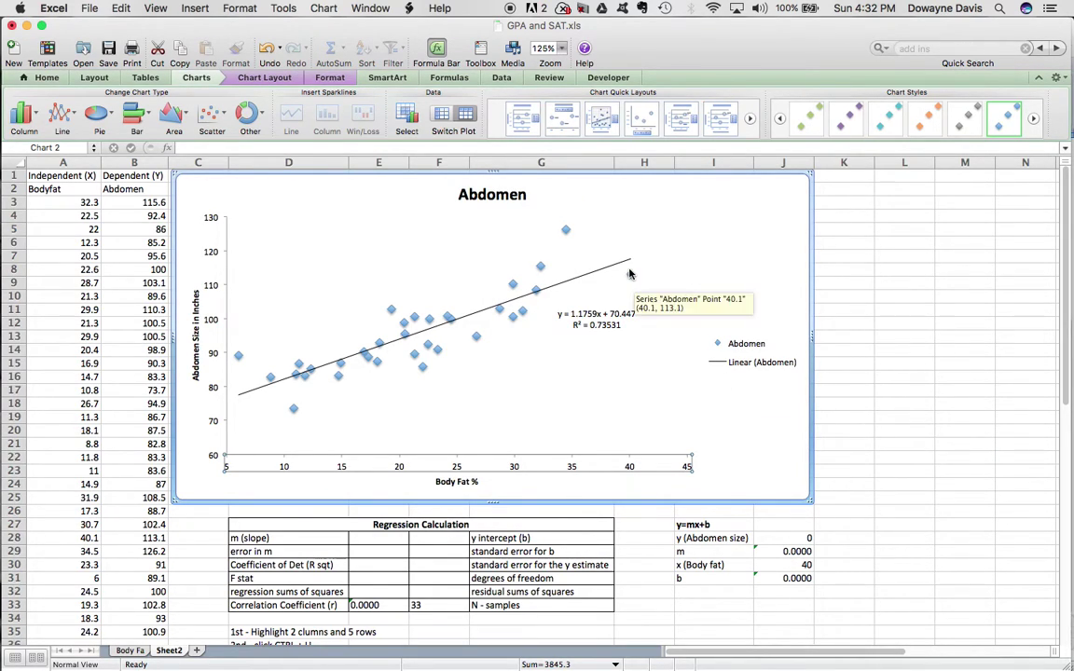
# Step: Replace the chart title with "Body Fat vs. Abdomen Size" and deselect the chart
pyautogui.click(517, 197)
pyautogui.click(520, 197)
pyautogui.press('BackSpace')
pyautogui.press('BackSpace')
pyautogui.press('BackSpace')
pyautogui.press('BackSpace')
pyautogui.press('BackSpace')
pyautogui.press('BackSpace')
pyautogui.press('BackSpace')
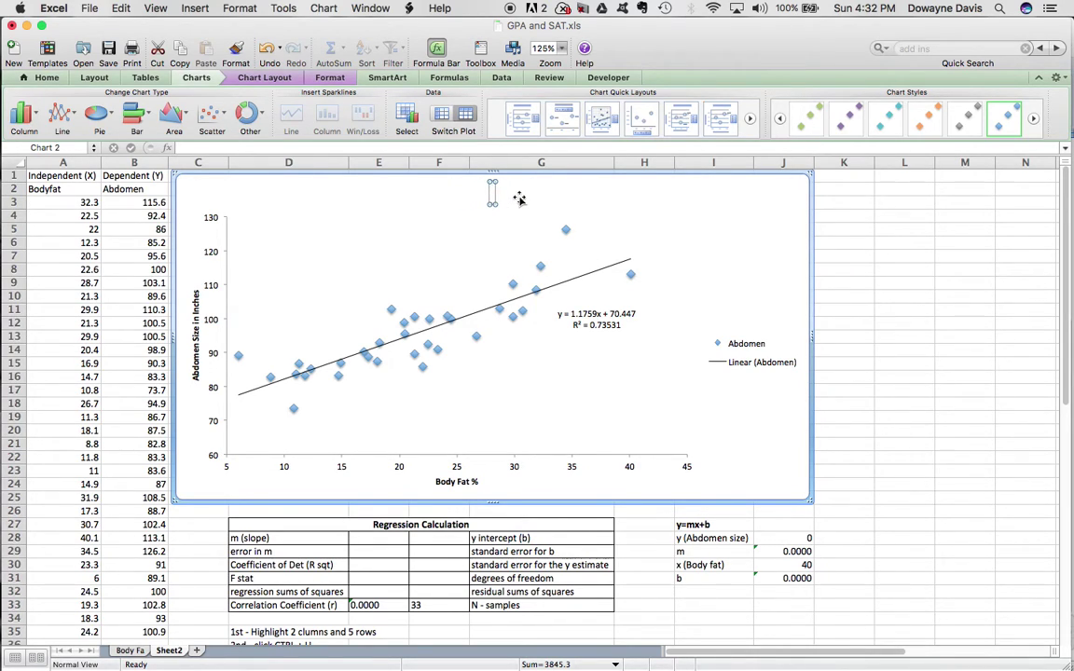
pyautogui.write('Body')
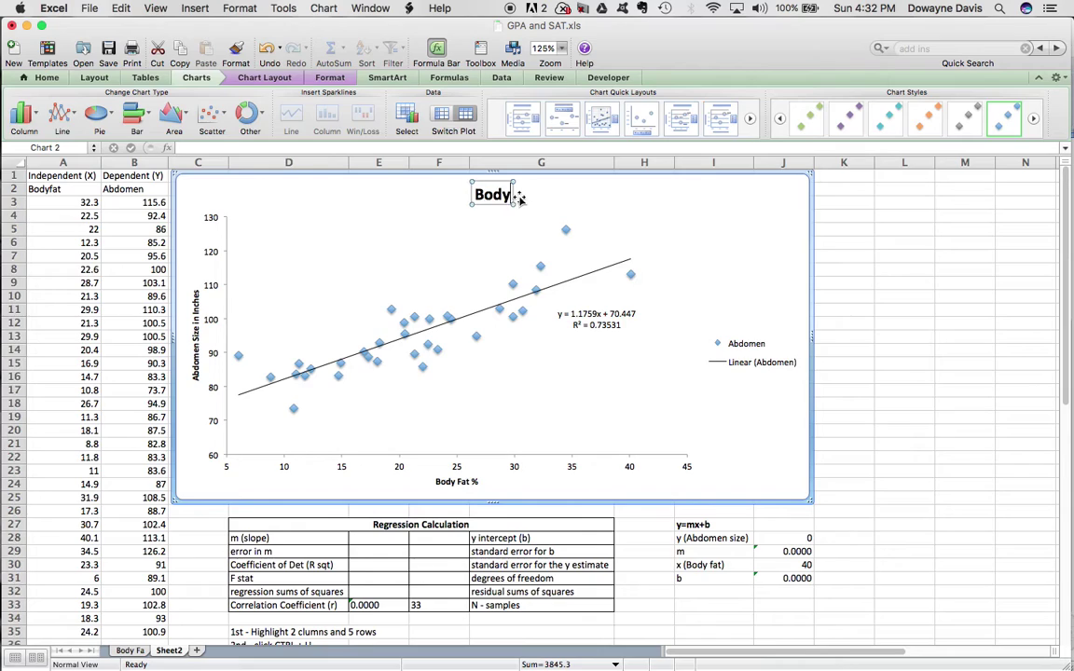
pyautogui.write(' Fat vs. Abdomen Size')
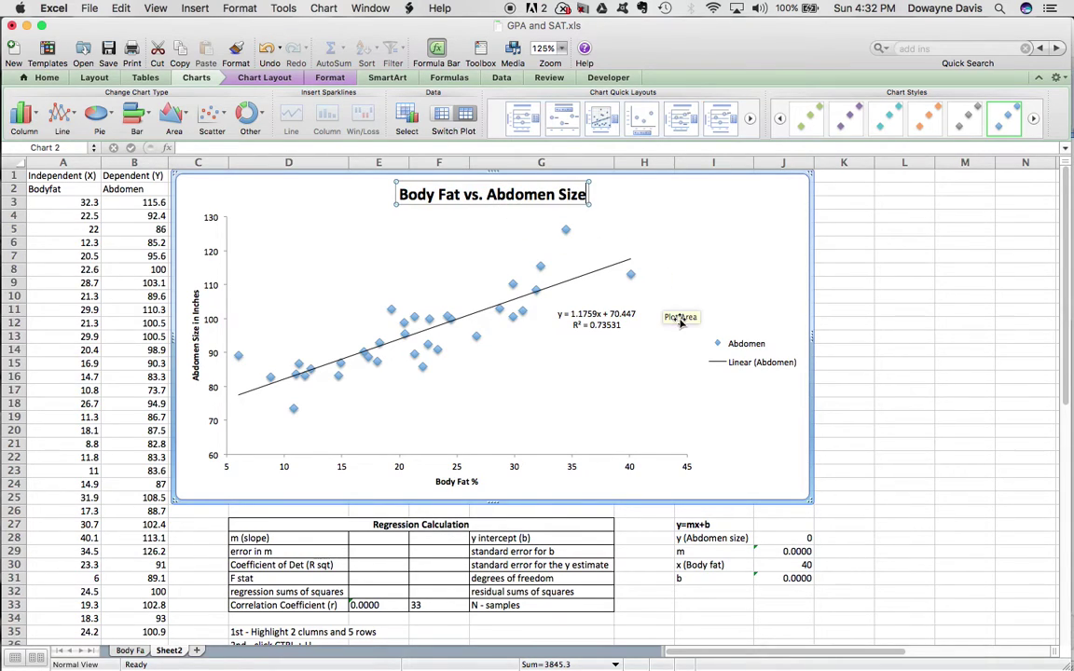
pyautogui.click(848, 460)
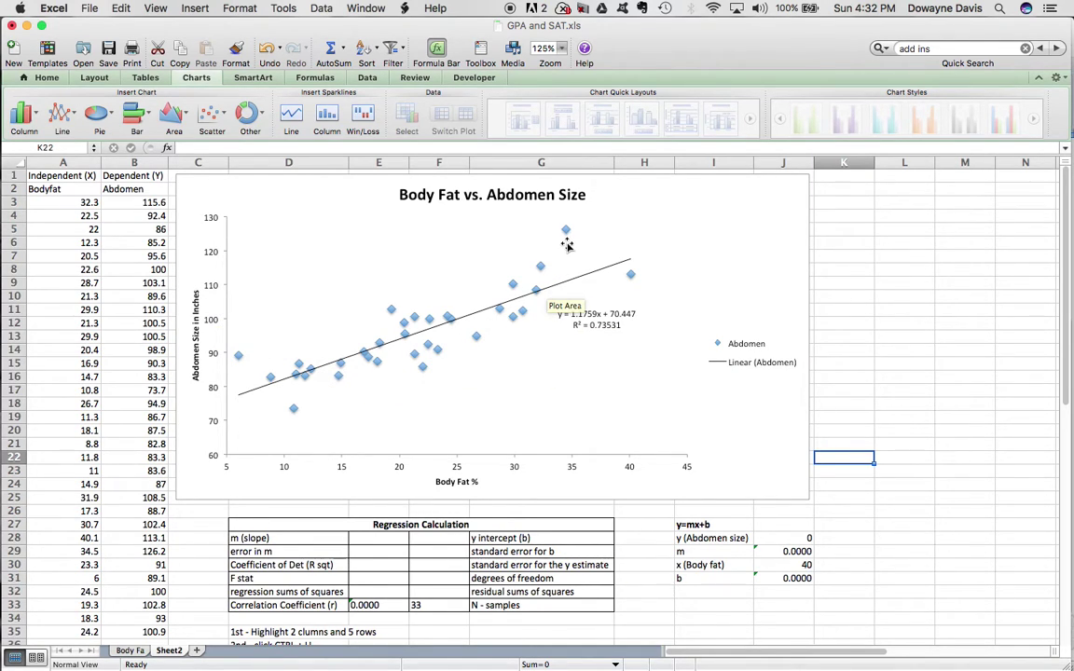
# Step: Examine the statistic labels in D28:D33 and G28:G33 of the Regression Calculation table
pyautogui.click(379, 538)
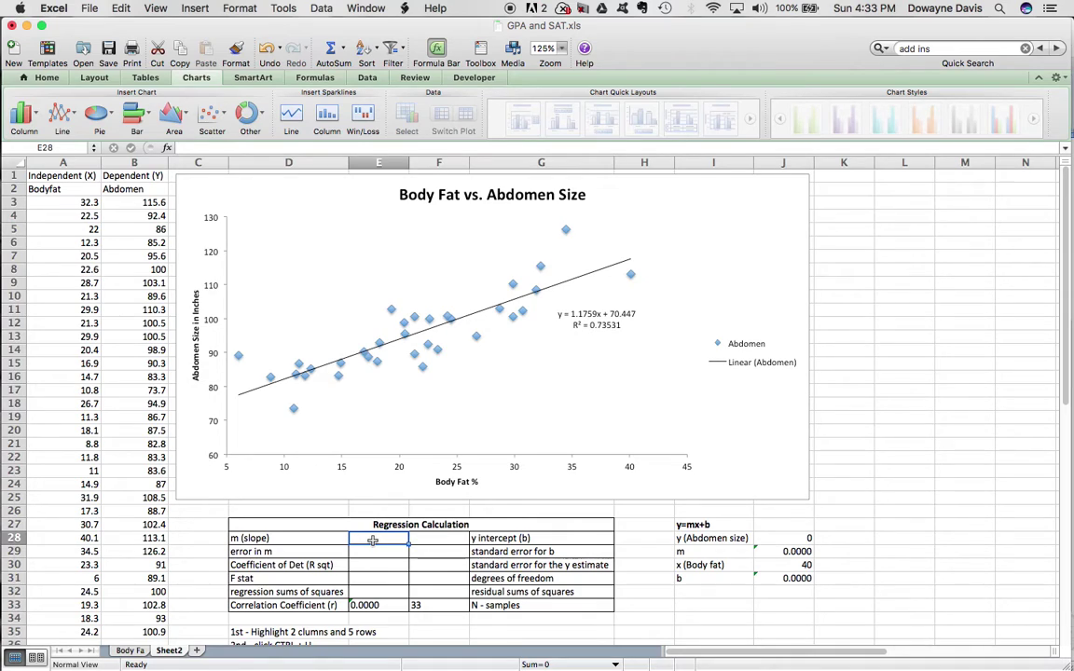
pyautogui.click(307, 537)
pyautogui.moveTo(307, 537); pyautogui.dragTo(305, 601)
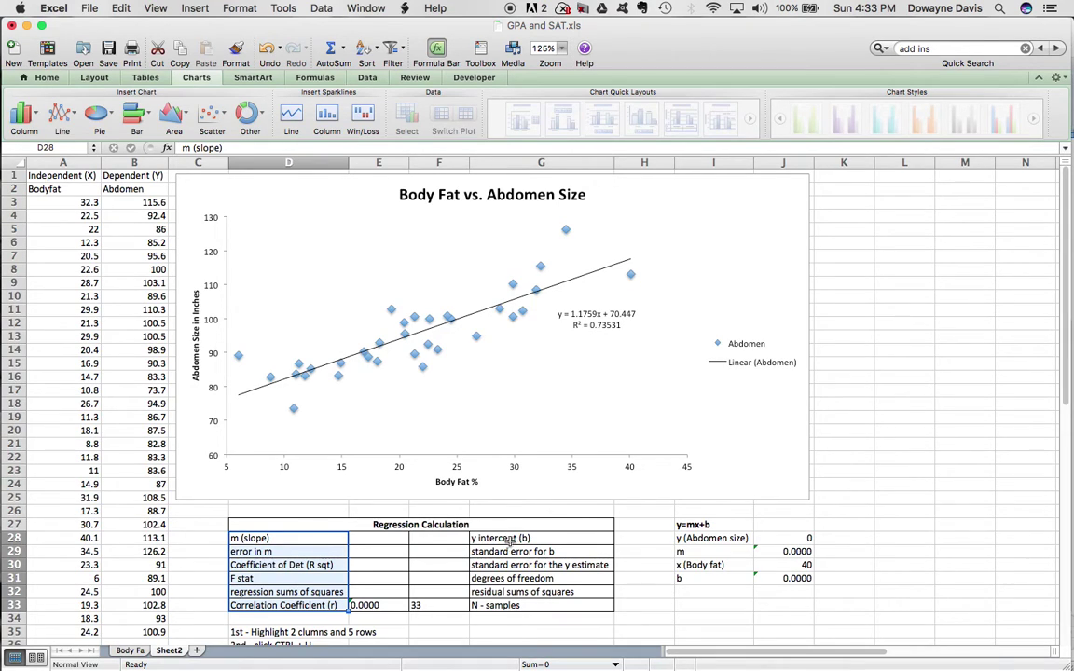
pyautogui.moveTo(520, 539); pyautogui.dragTo(525, 604)
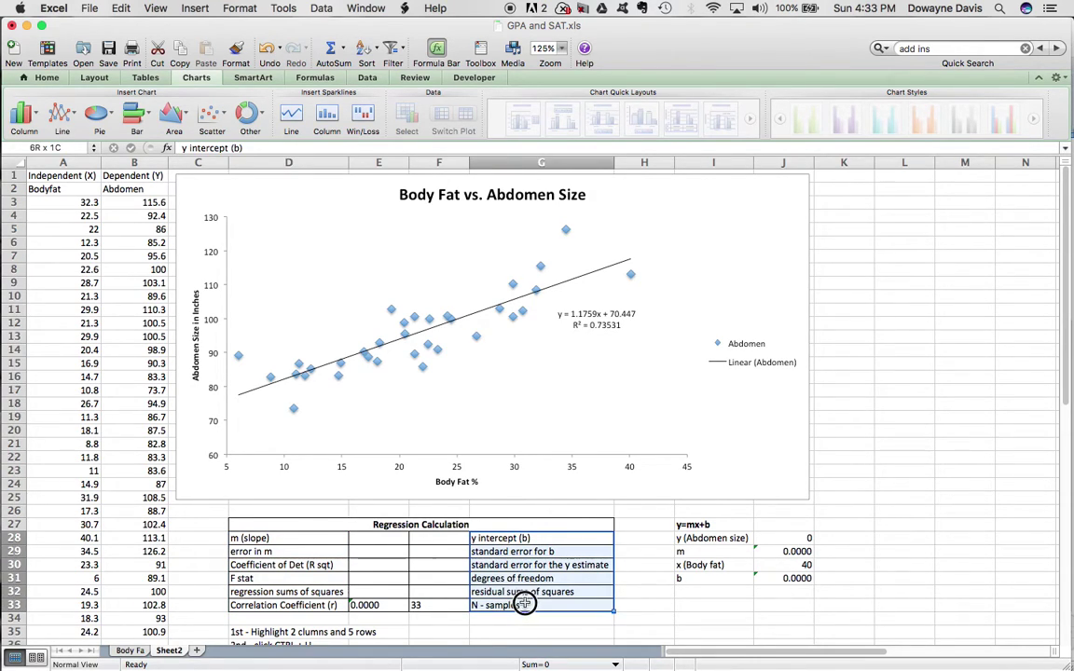
# Step: Enter =LINEST(B3:B35,A3:A35,1,1) in the m (slope) cell E28 of the Regression Calculation table
pyautogui.click(395, 563)
pyautogui.click(375, 540)
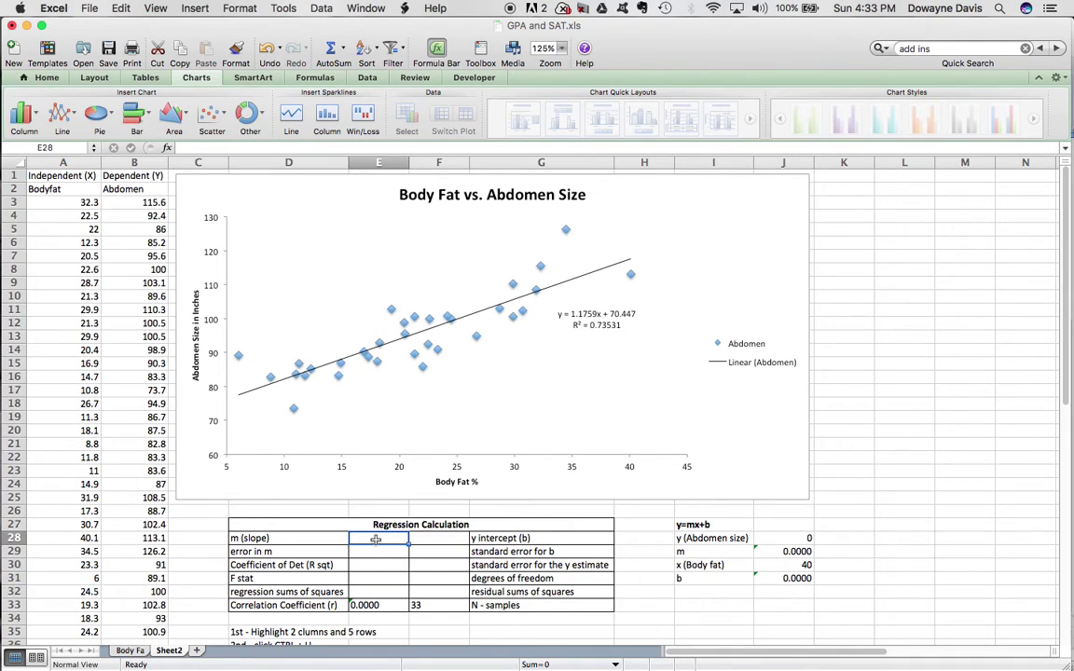
pyautogui.write('=lin')
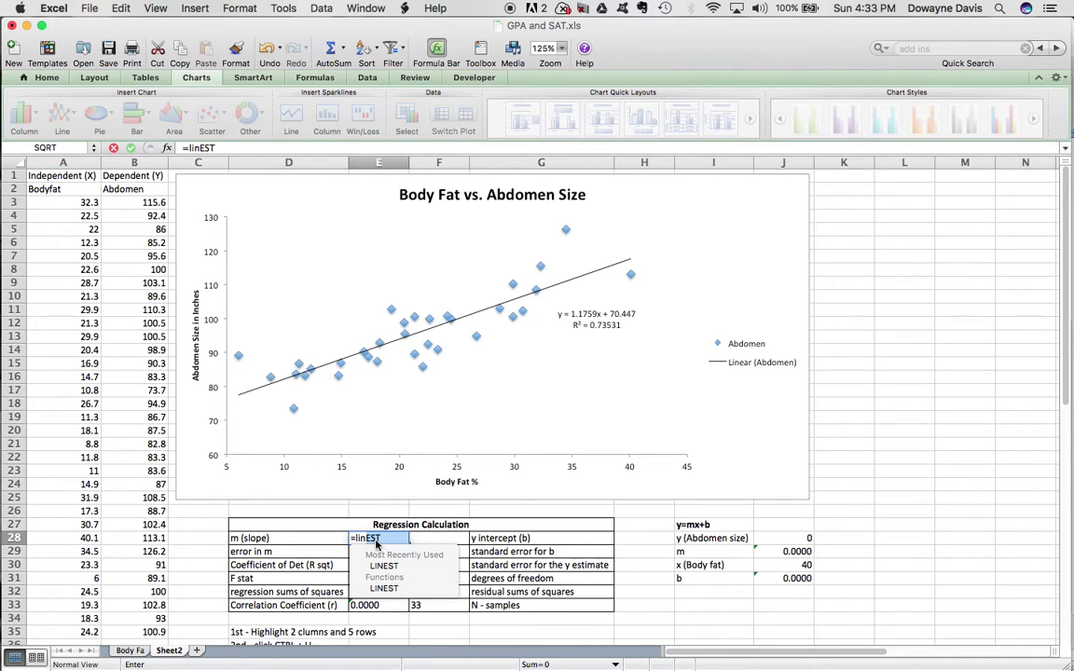
pyautogui.click(386, 566)
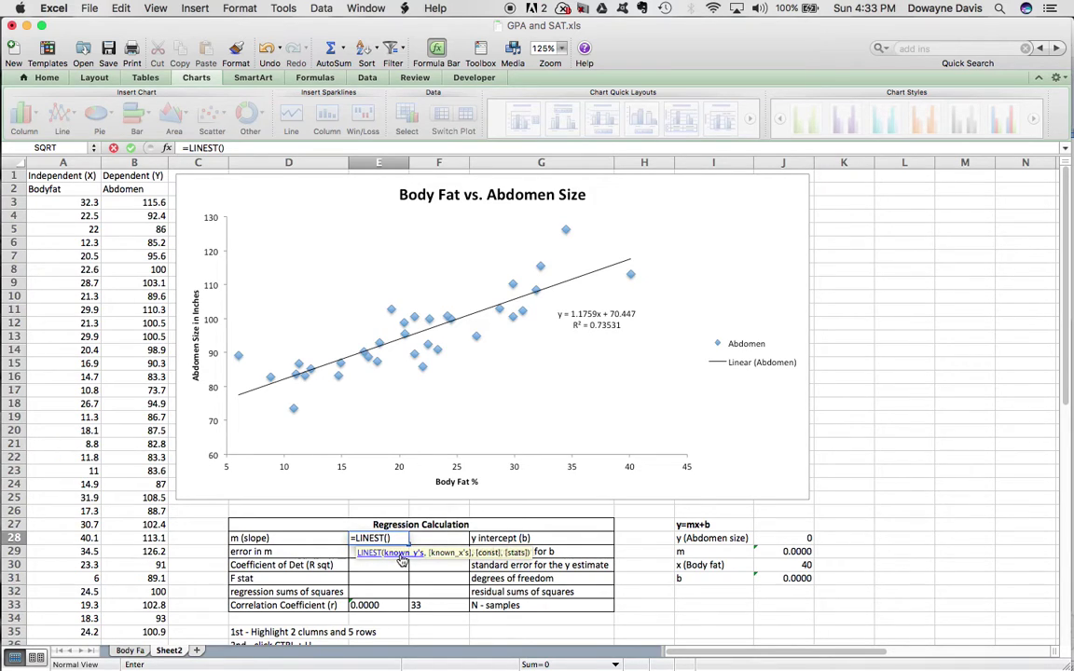
pyautogui.moveTo(149, 632); pyautogui.dragTo(158, 202)
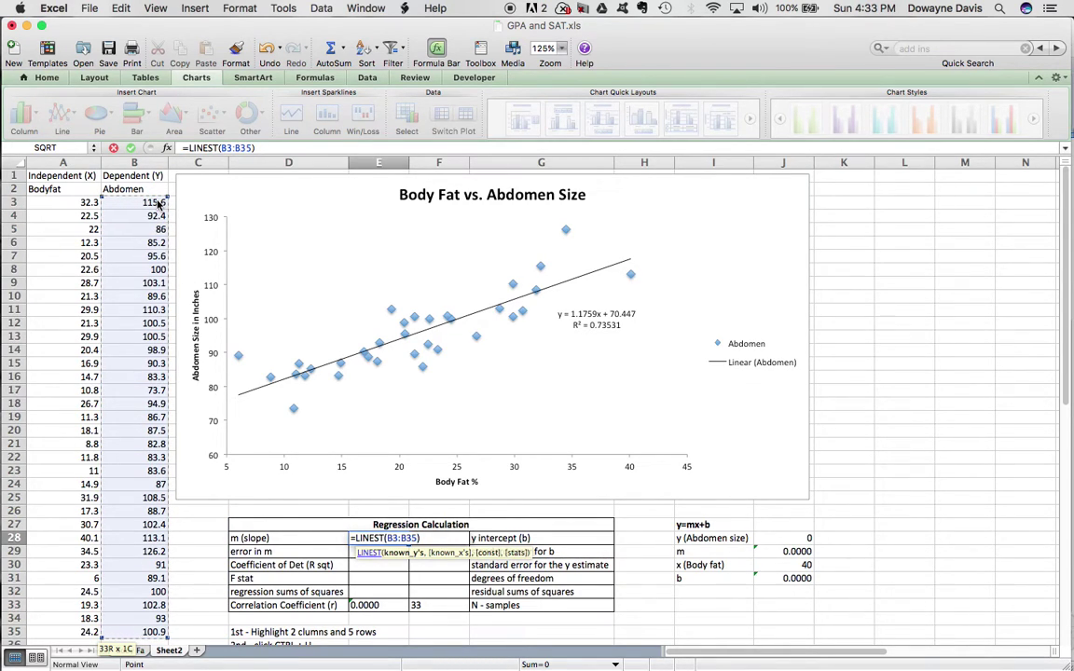
pyautogui.write(',')
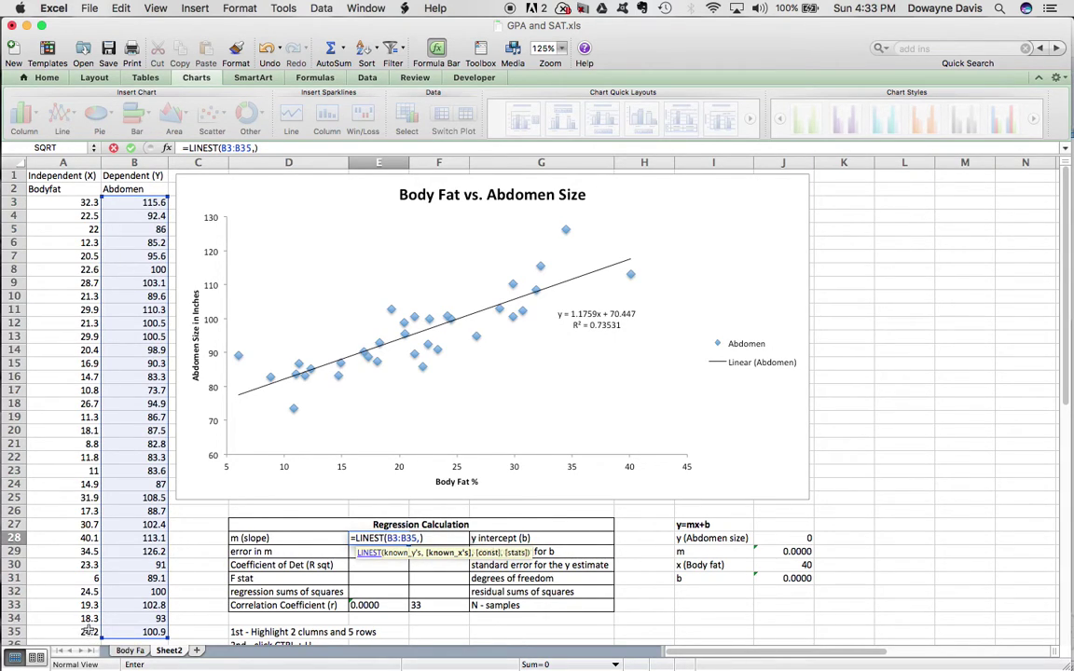
pyautogui.moveTo(89, 632); pyautogui.dragTo(74, 202)
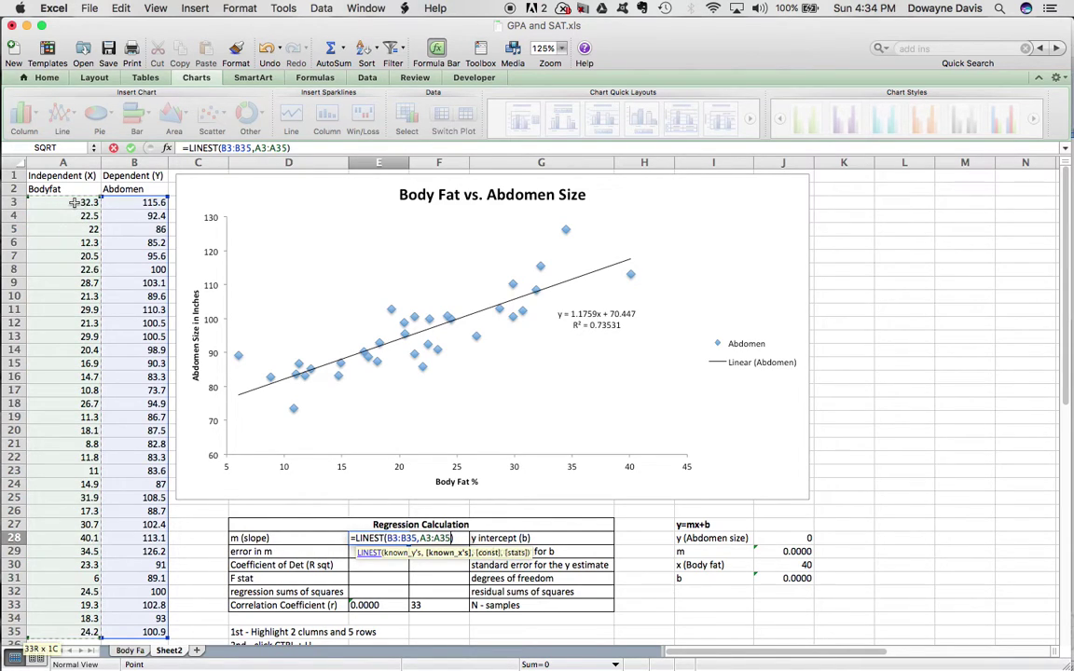
pyautogui.write(',')
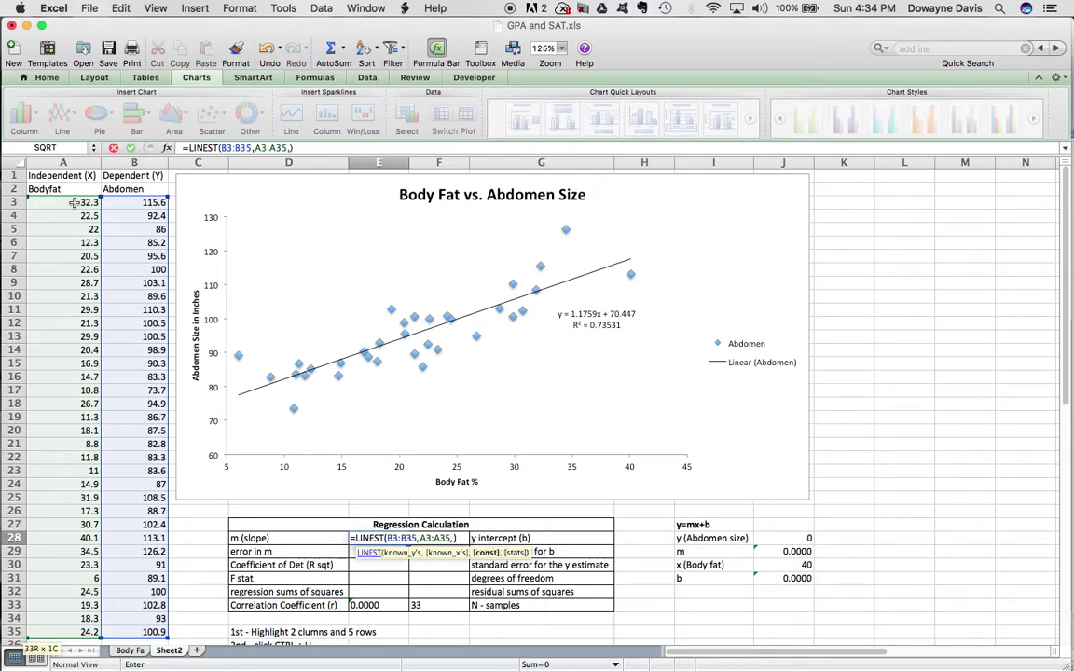
pyautogui.write('1')
pyautogui.write(',1')
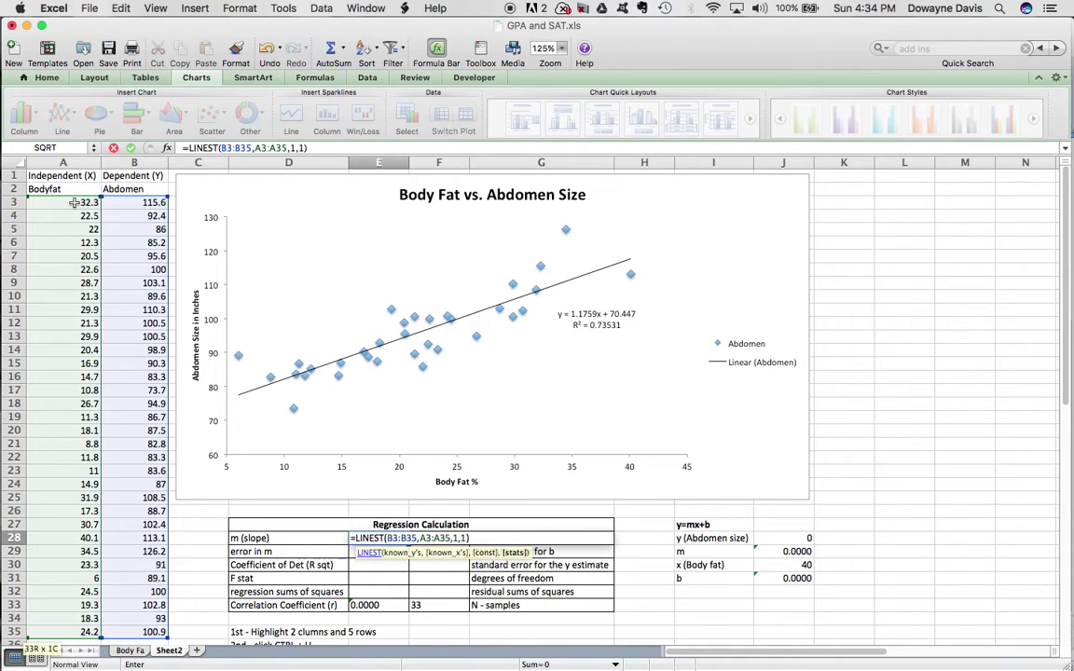
pyautogui.press('Return')
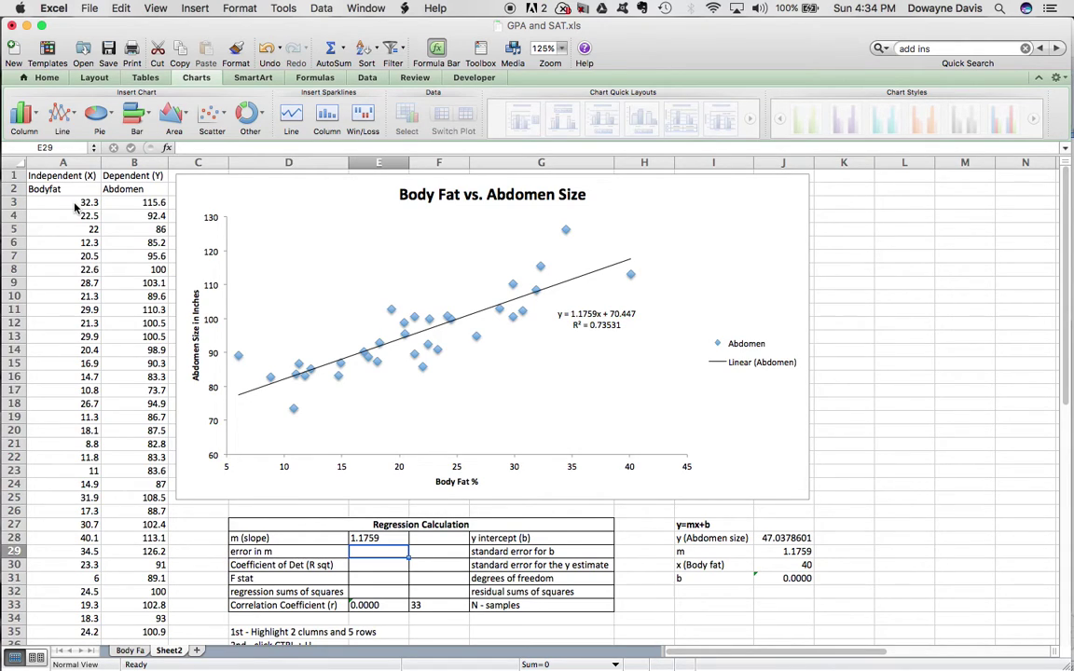
# Step: Extend the LINEST formula in E28 over E28:F32 as an array formula, then deselect the range
pyautogui.click(396, 540)
pyautogui.moveTo(395, 539); pyautogui.dragTo(457, 592)
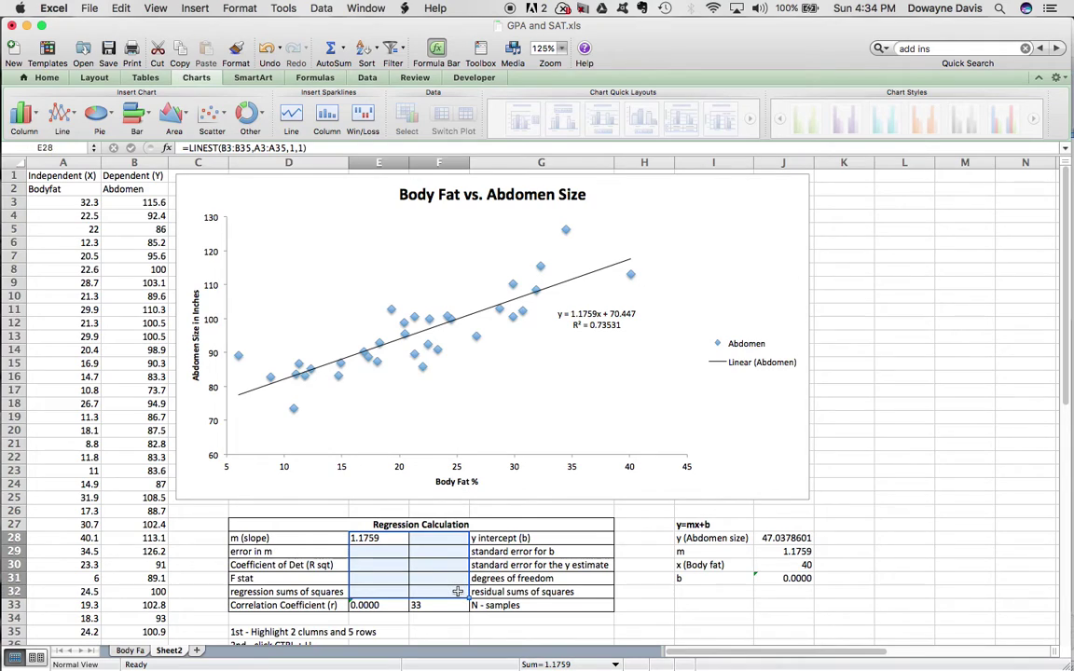
pyautogui.click(385, 539)
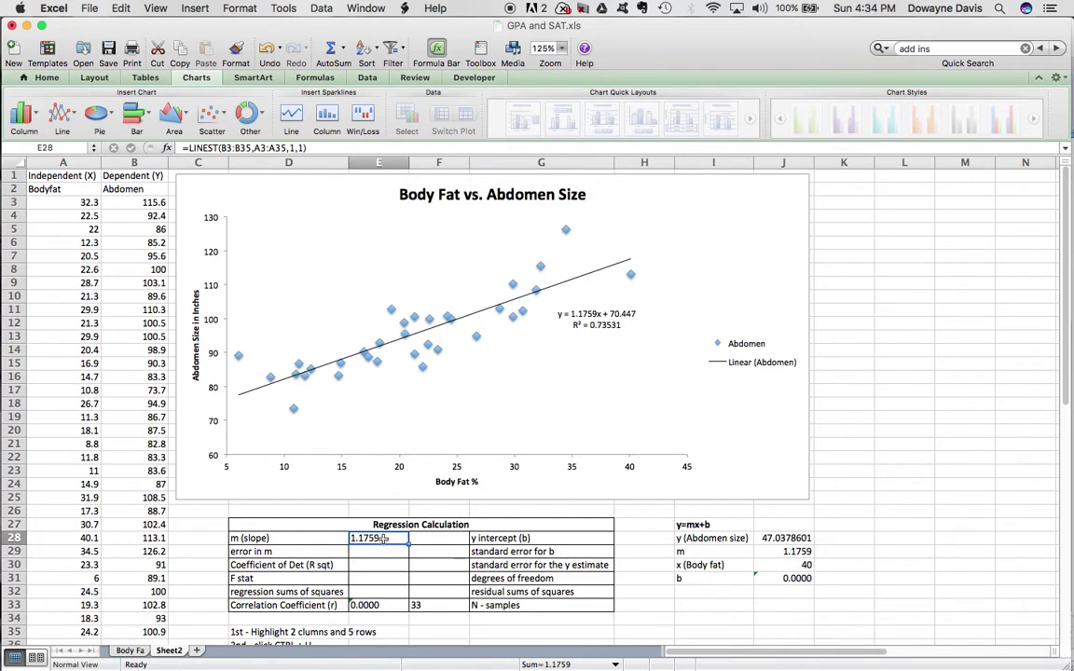
pyautogui.moveTo(377, 538)
pyautogui.mouseDown()
pyautogui.moveTo(421, 540)
pyautogui.moveTo(436, 568)
pyautogui.moveTo(392, 538)
pyautogui.moveTo(434, 537)
pyautogui.moveTo(435, 593)
pyautogui.mouseUp()
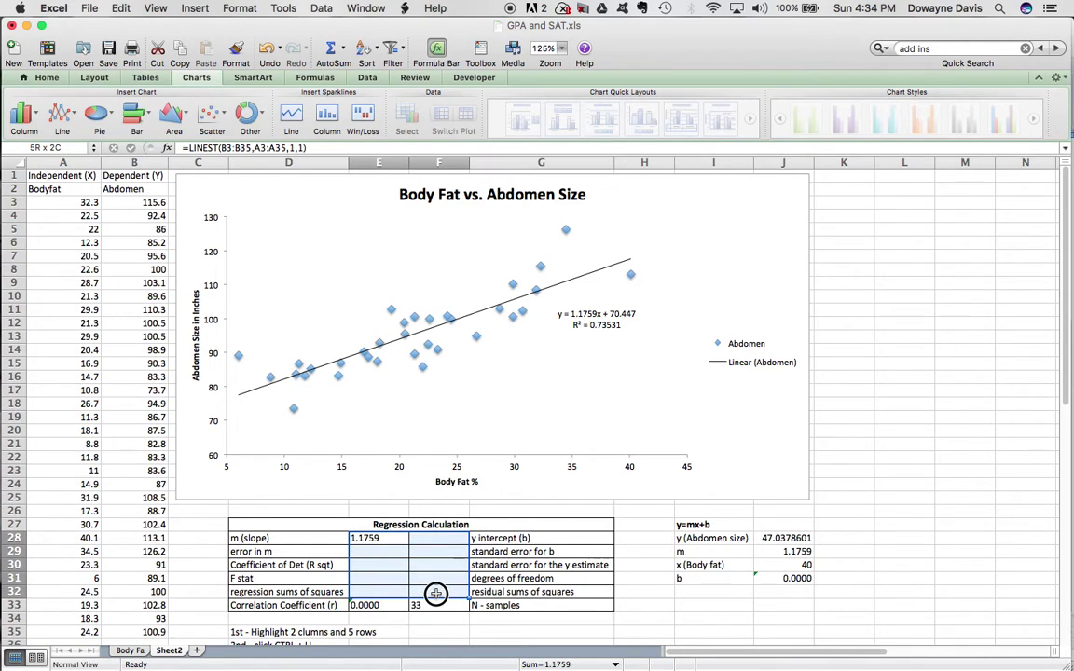
pyautogui.moveTo(435, 592); pyautogui.dragTo(435, 593)
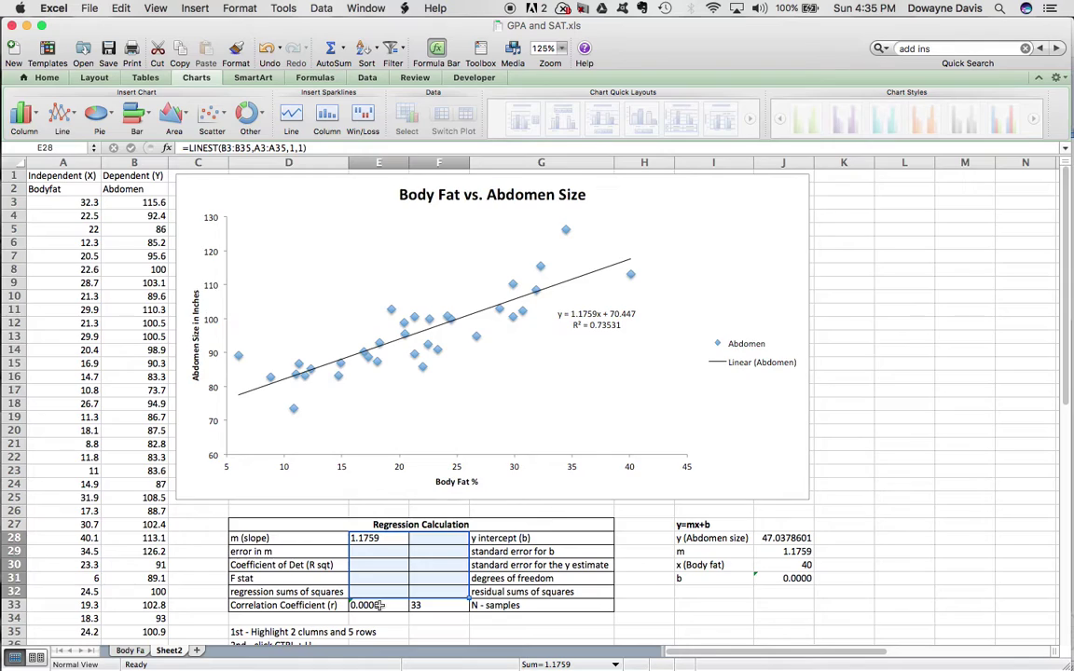
pyautogui.click(369, 539)
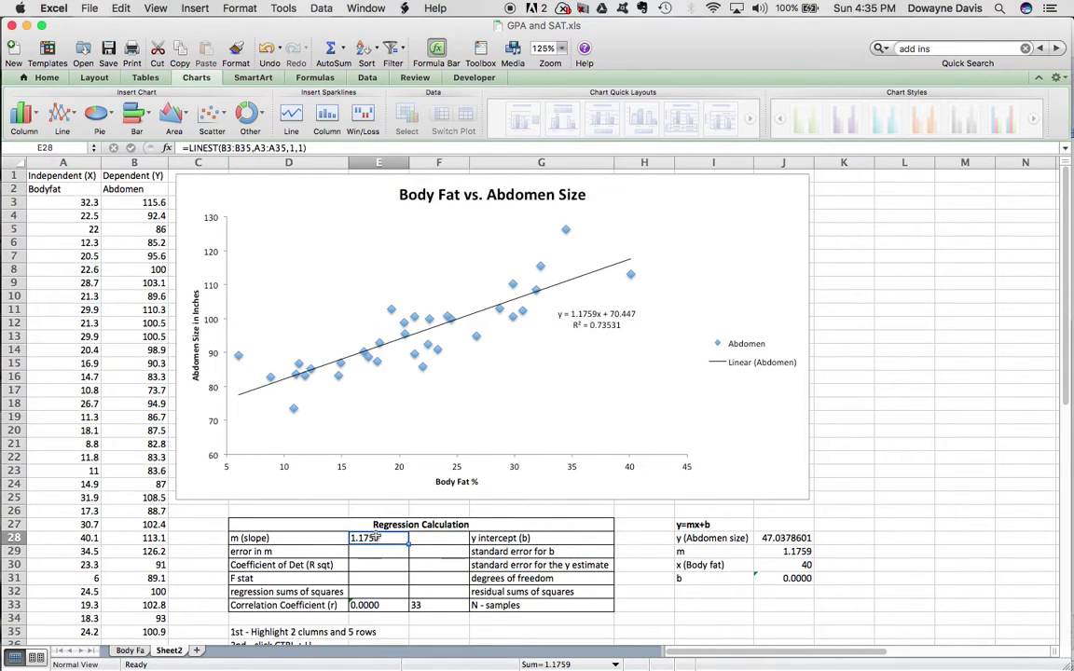
pyautogui.moveTo(369, 538); pyautogui.dragTo(431, 592)
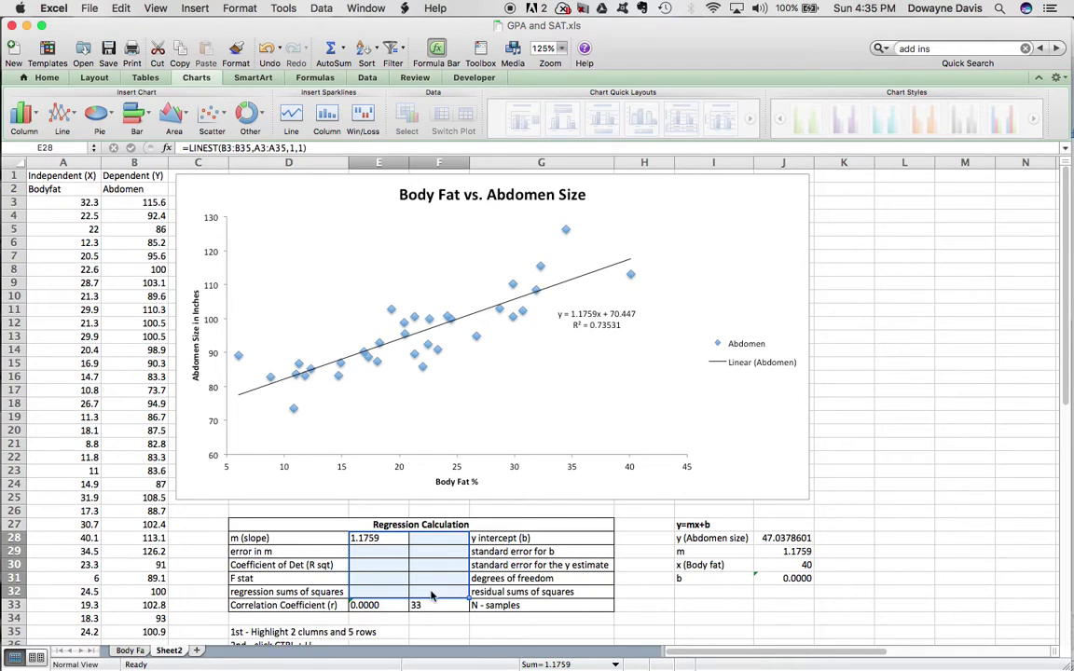
pyautogui.hotkey('ctrl', 'u')
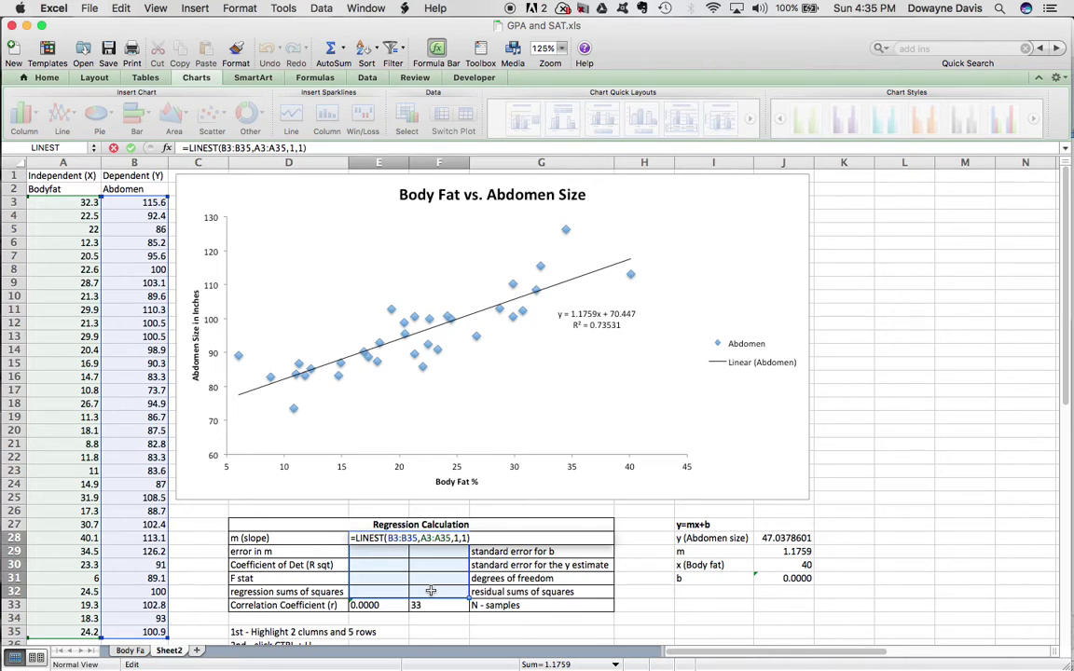
pyautogui.press('super+Return')
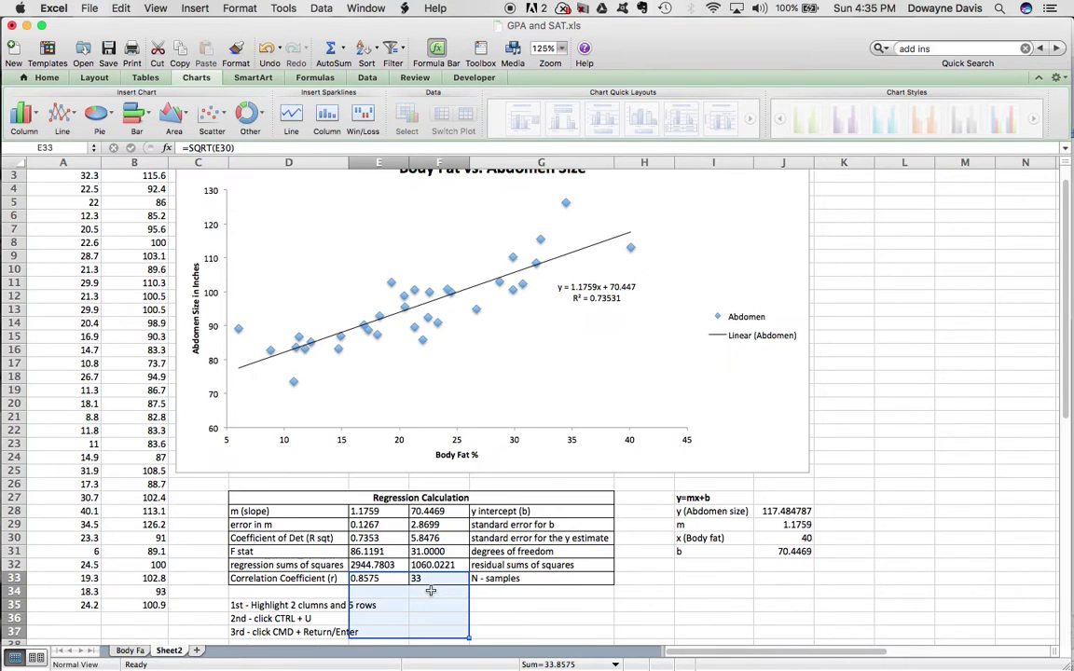
pyautogui.click(517, 614)
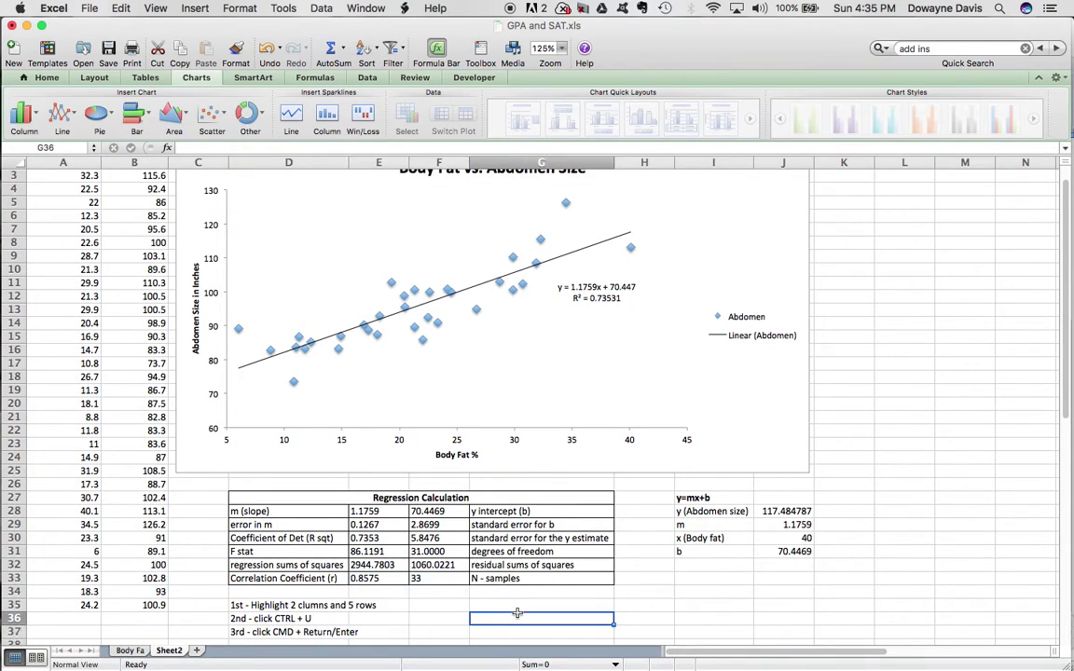
# Step: Highlight the Coefficient of Det (R sqt) value in E30 with a yellow fill
pyautogui.scroll(2, 518, 614)
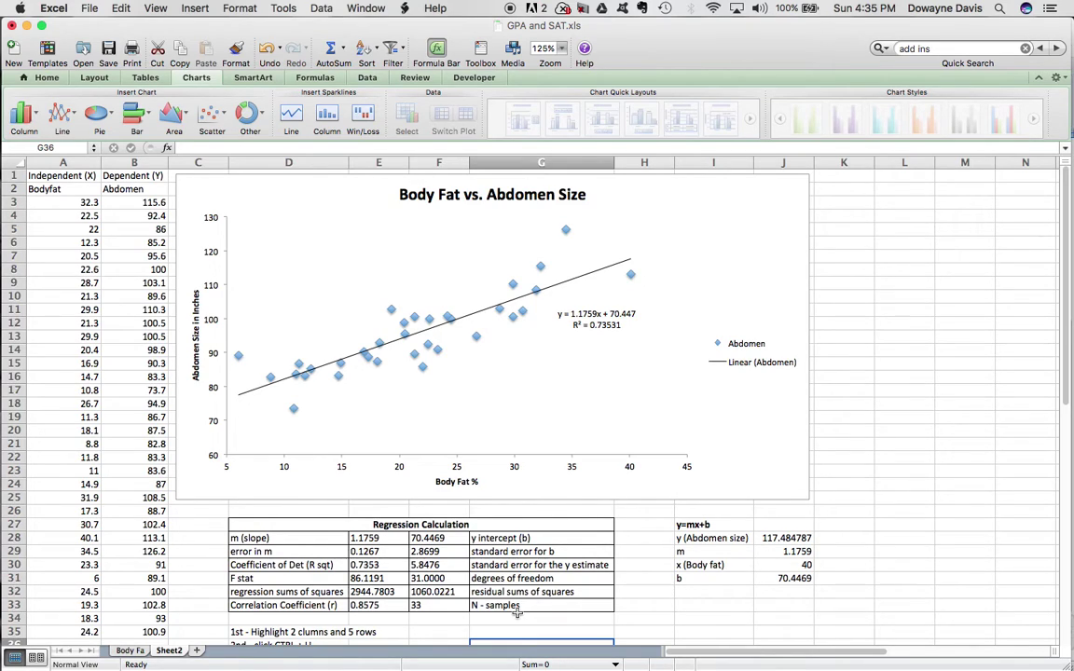
pyautogui.click(371, 566)
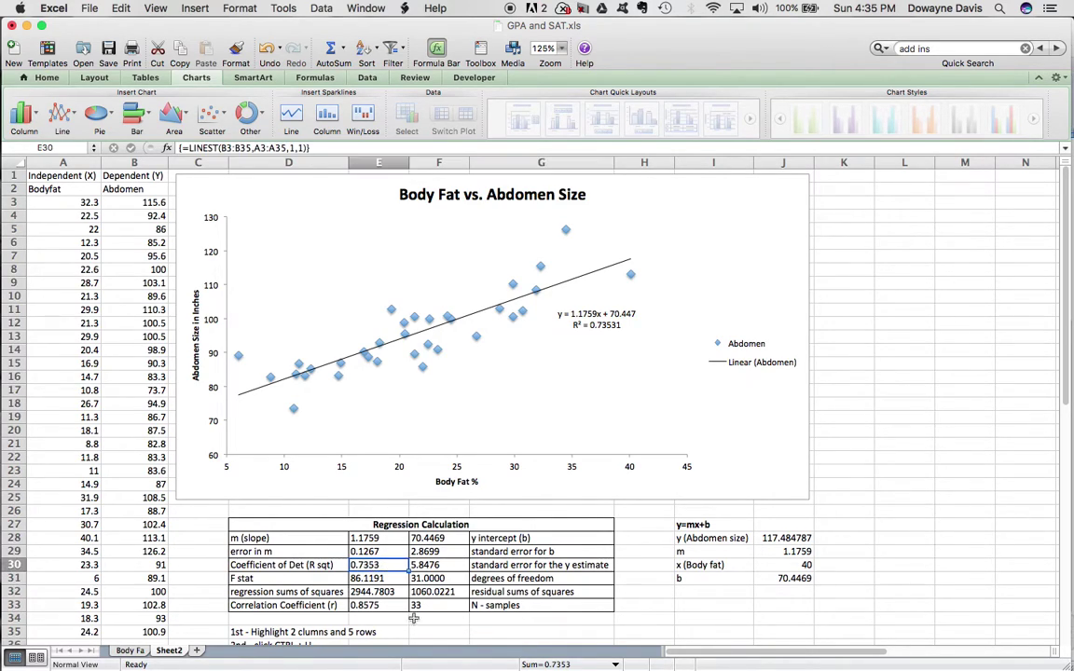
pyautogui.click(48, 79)
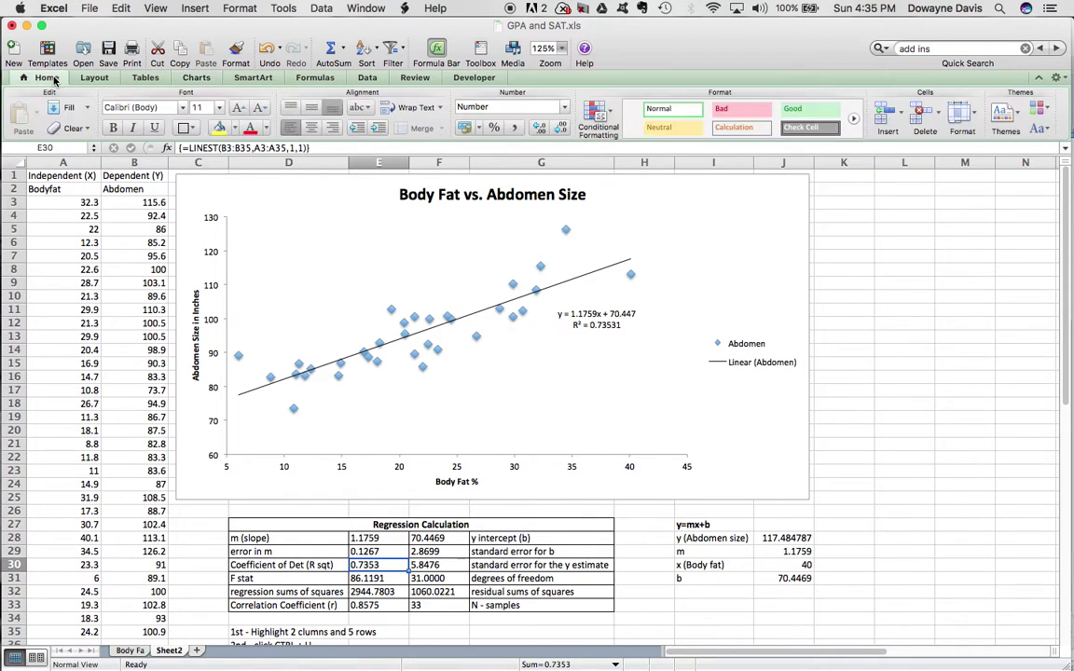
pyautogui.click(219, 131)
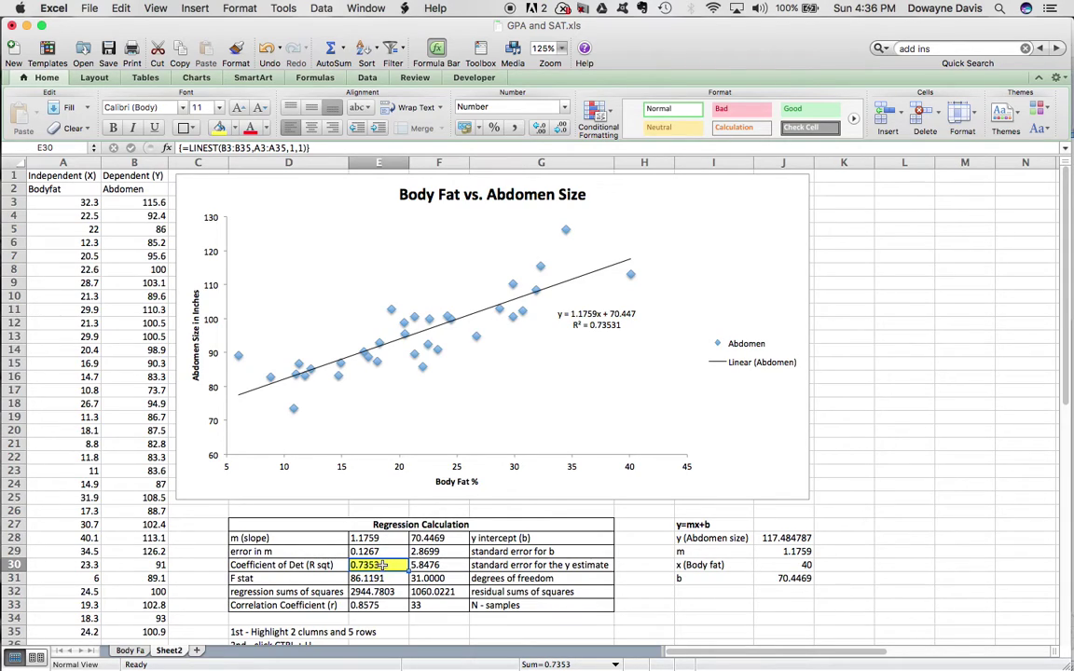
# Step: Inspect the formula behind the Correlation Coefficient (r) in E33 and leave the cell without altering it
pyautogui.click(380, 606)
pyautogui.write('=SQRT(E30)')
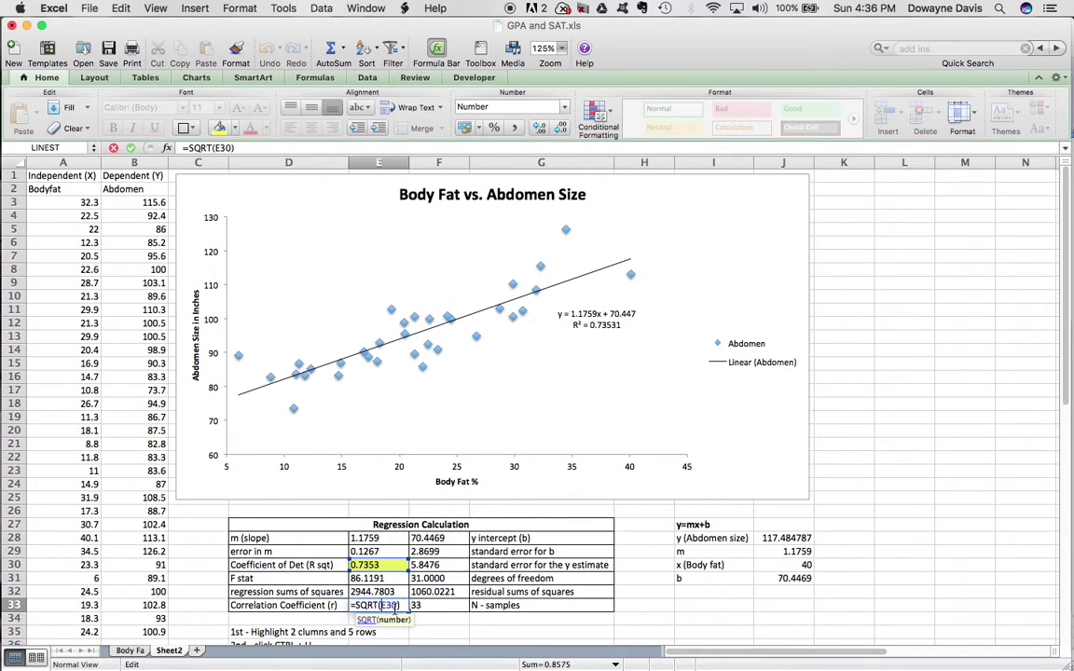
pyautogui.press('Return')
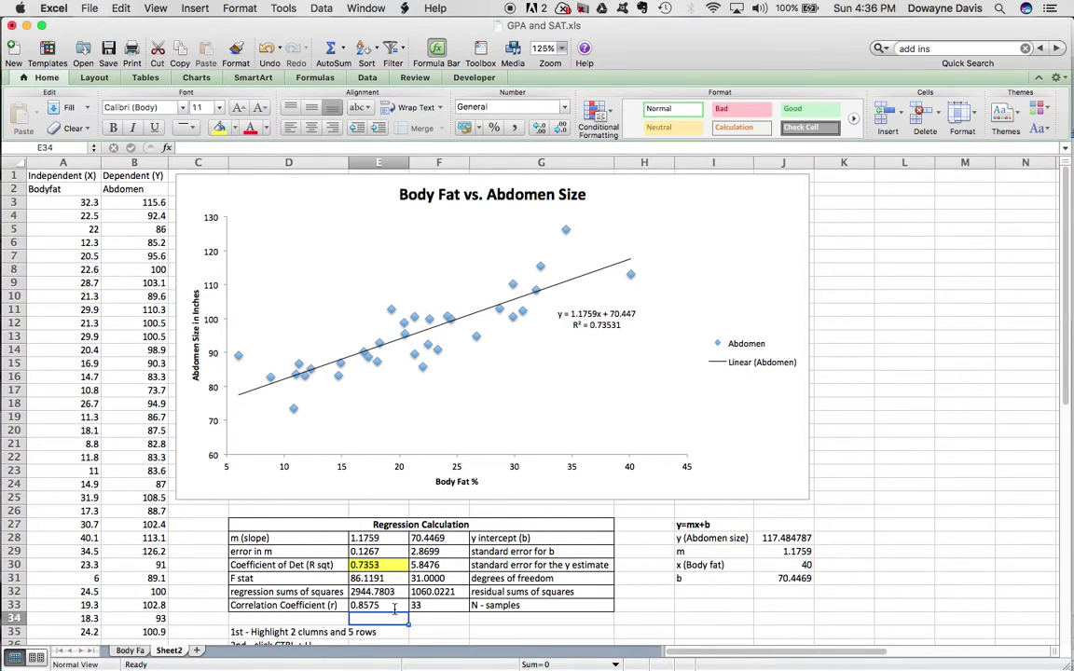
pyautogui.click(394, 607)
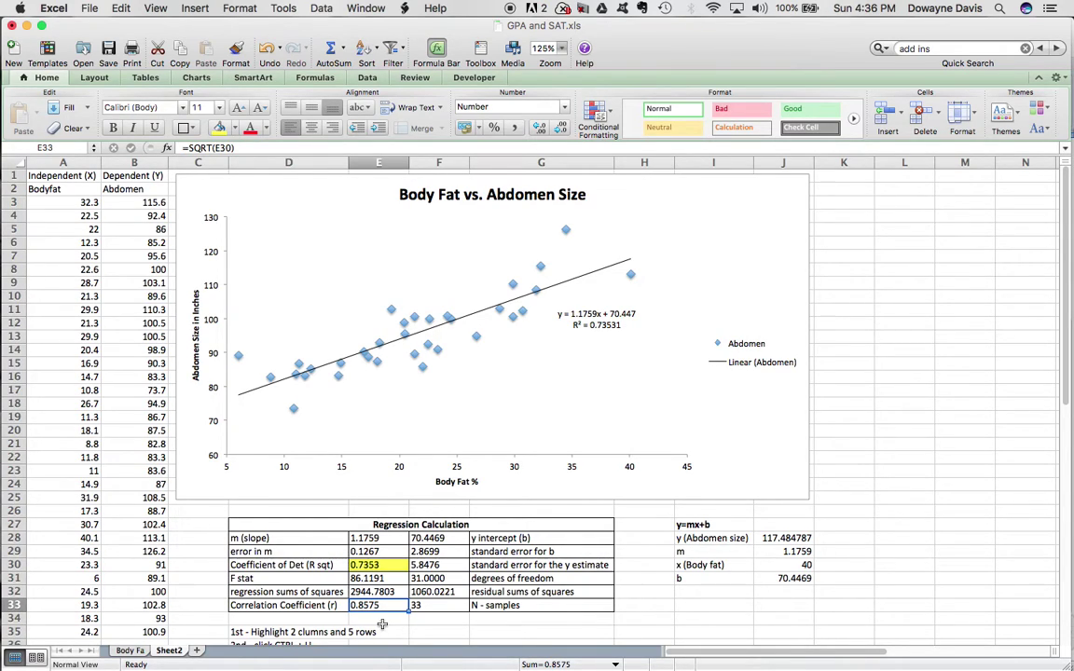
pyautogui.click(380, 618)
pyautogui.press('Up')
pyautogui.click(723, 596)
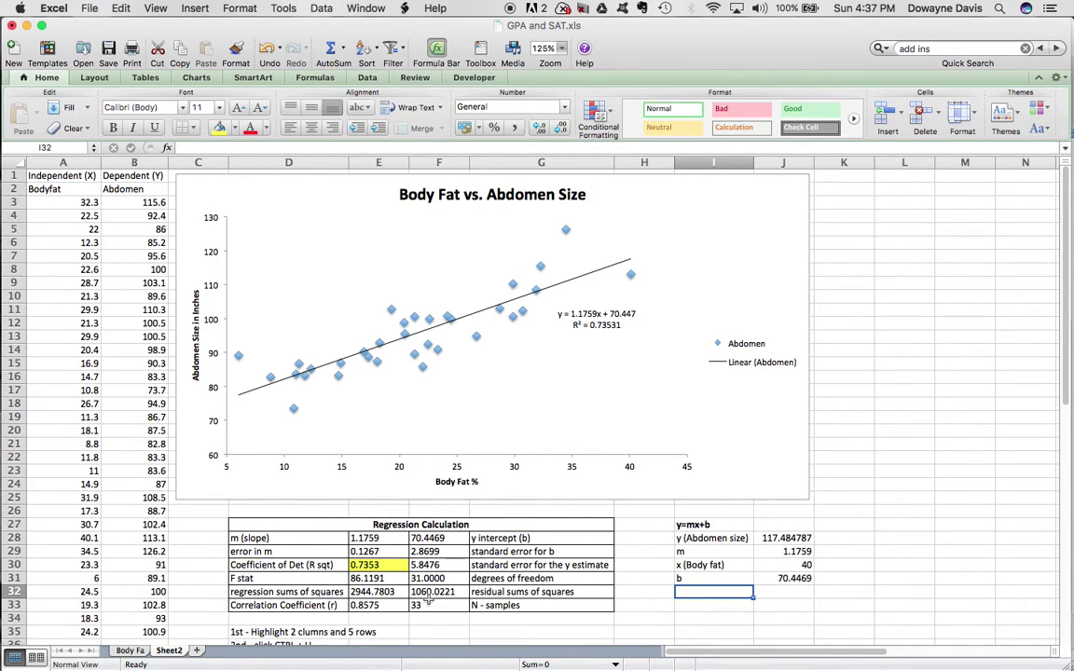
# Step: Highlight the y intercept value in F28 and the slope value in E28 with a yellow fill
pyautogui.click(417, 538)
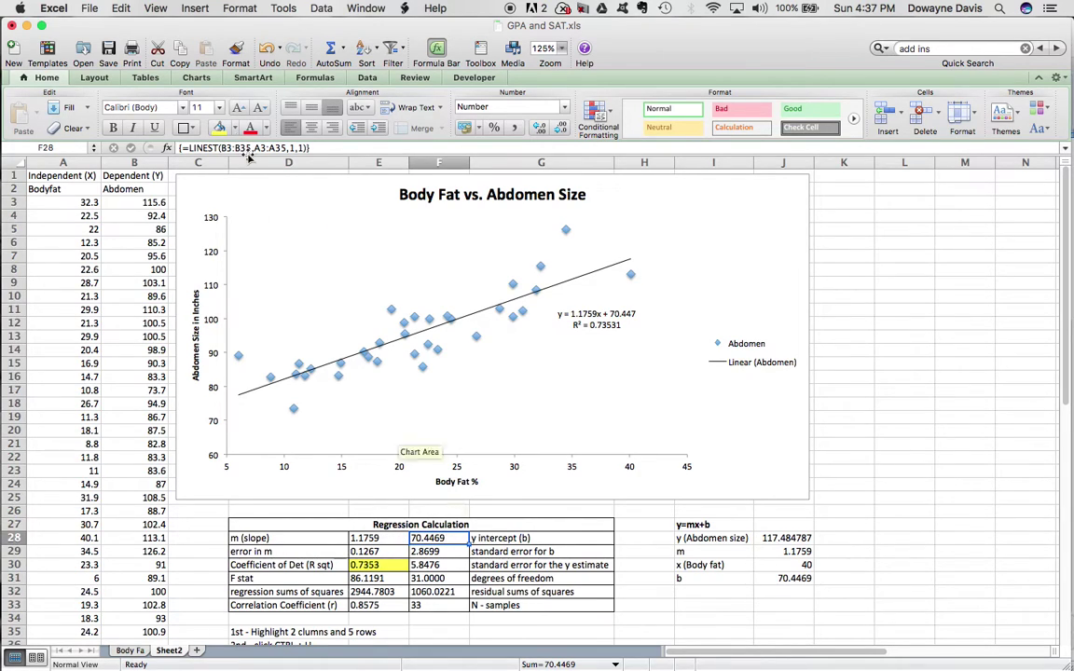
pyautogui.click(218, 128)
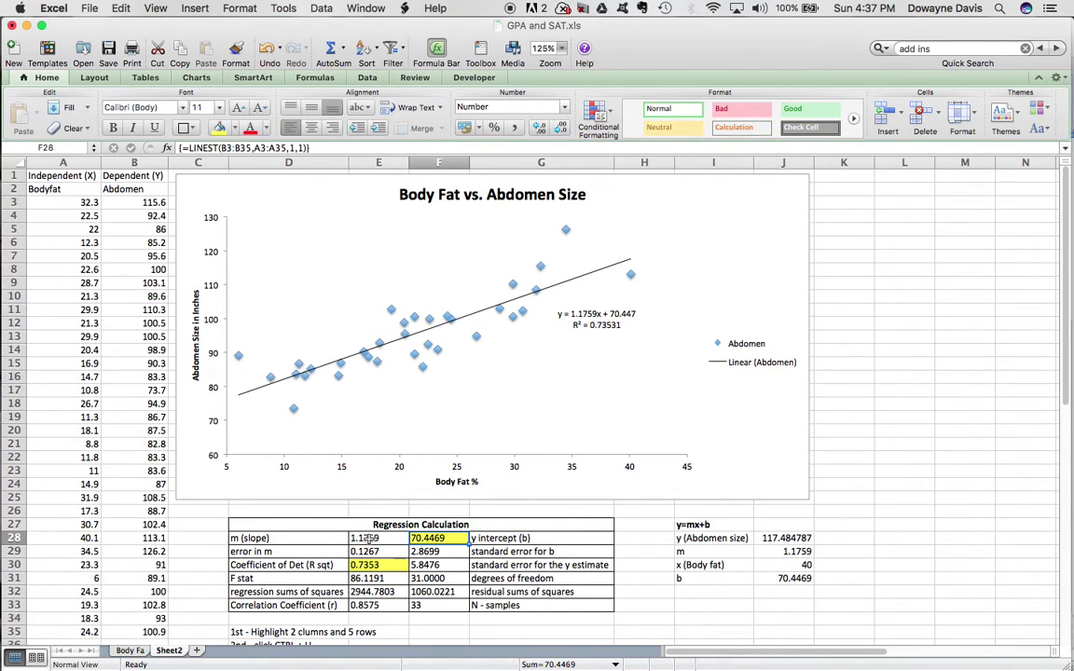
pyautogui.click(365, 538)
pyautogui.click(218, 128)
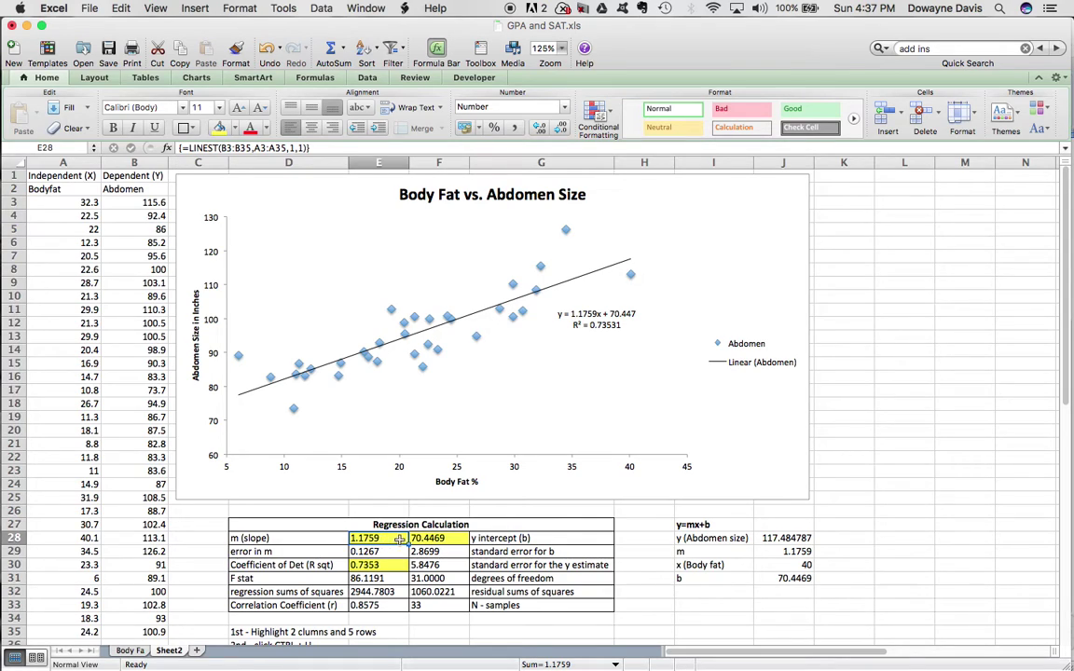
# Step: Examine the y=mx+b block and the formula behind the predicted abdomen size in J28, leaving it unaltered
pyautogui.click(714, 618)
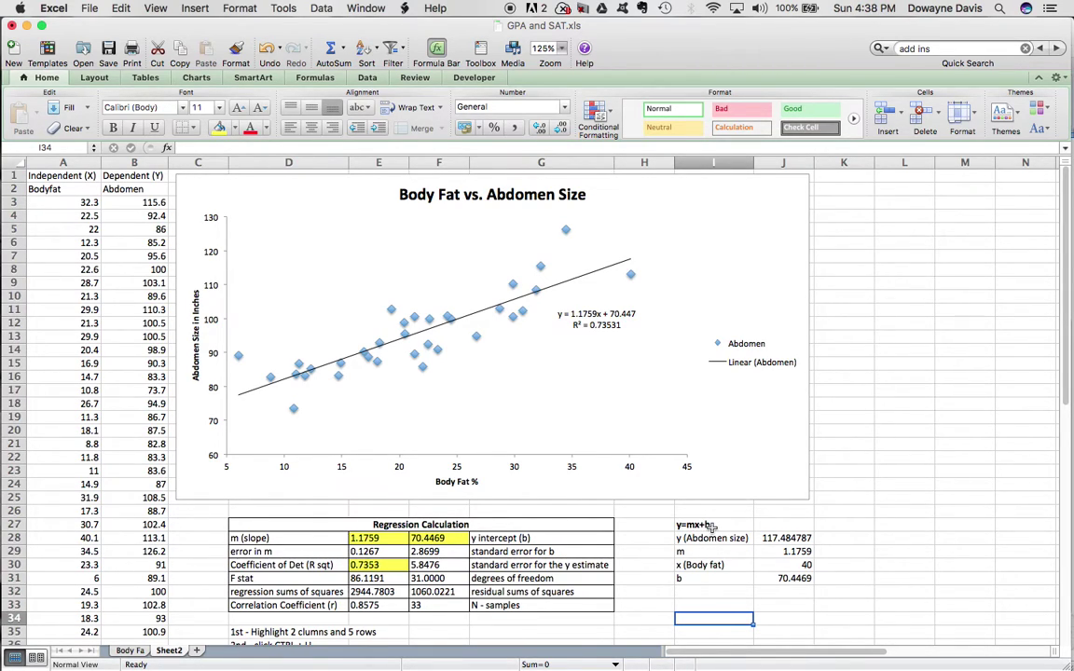
pyautogui.click(699, 538)
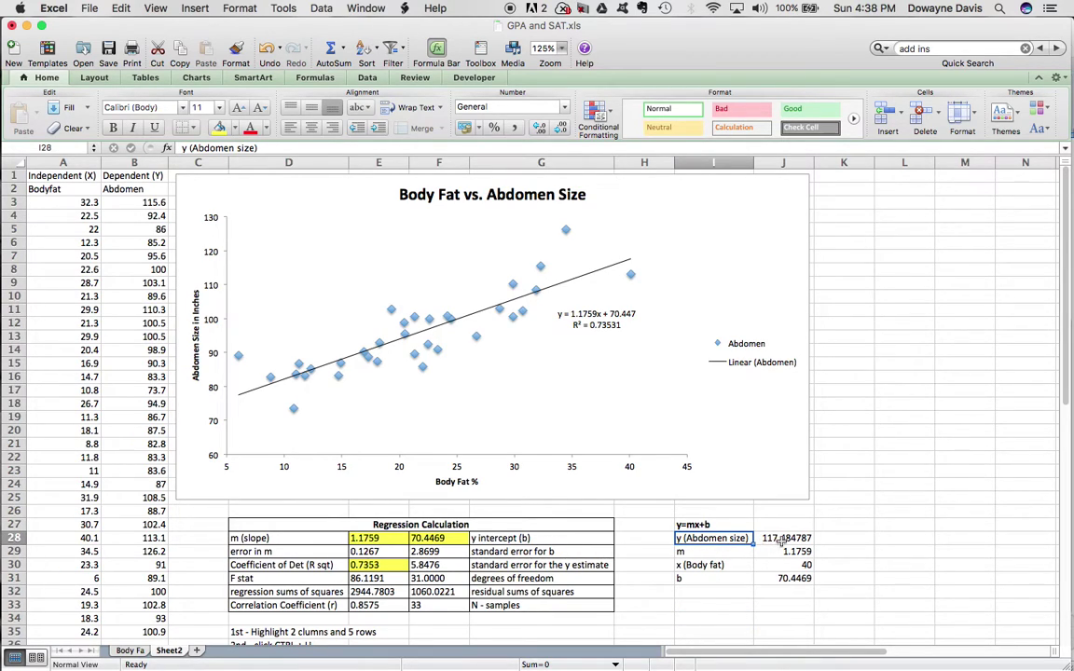
pyautogui.click(805, 565)
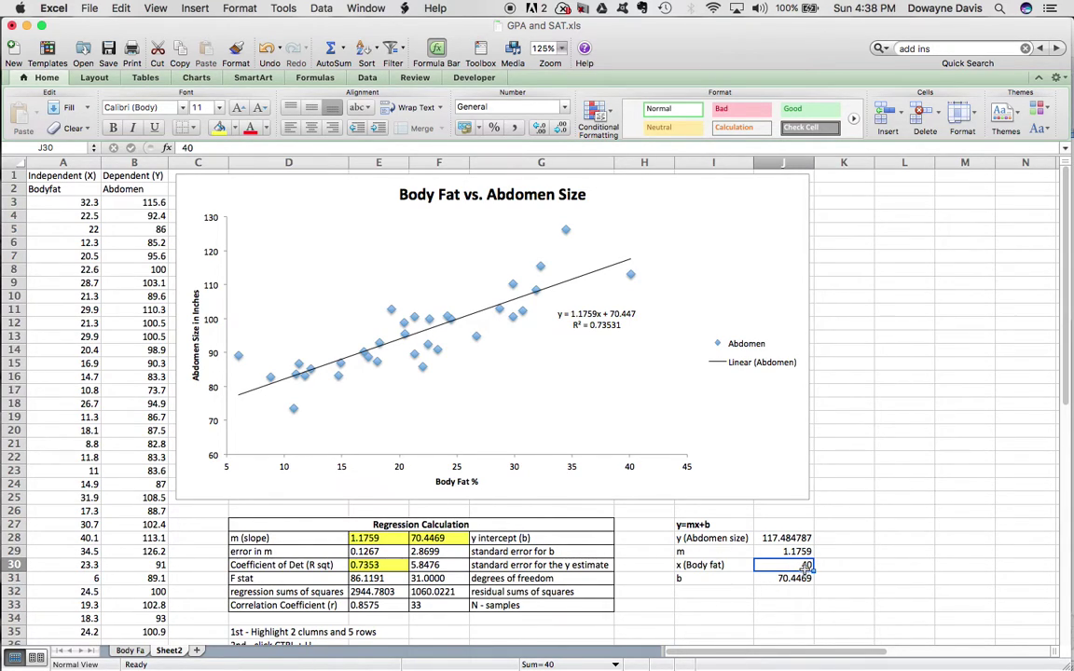
pyautogui.click(793, 539)
pyautogui.doubleClick(764, 538)
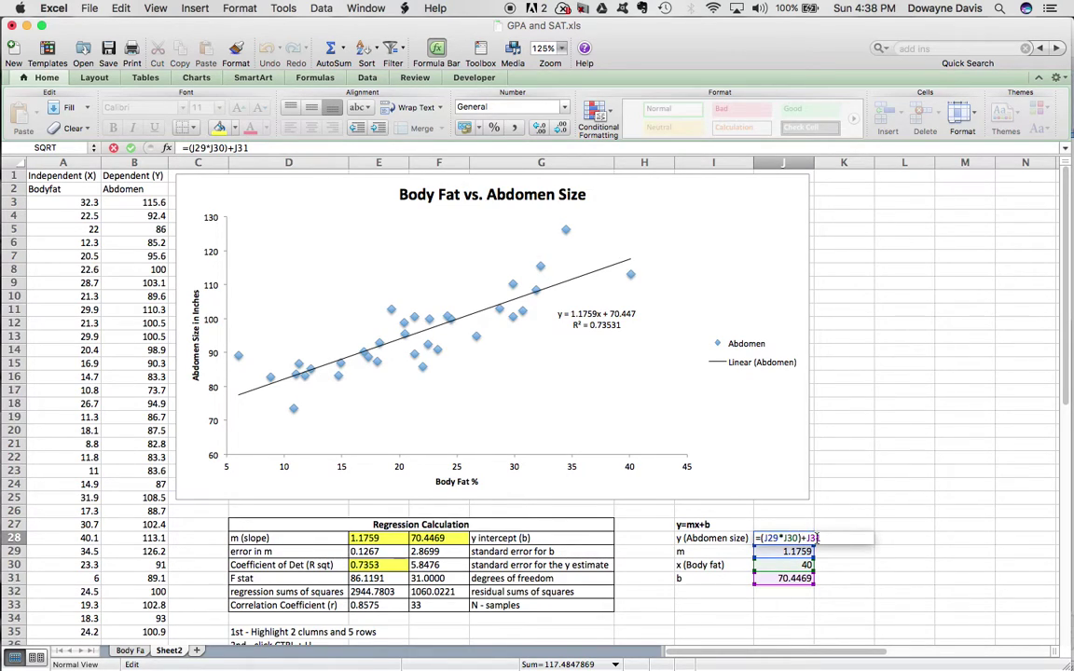
pyautogui.click(762, 538)
pyautogui.press('Return')
# Step: Set the x (Body fat) value in J30 to 10 and check the predicted abdomen size in J28
pyautogui.click(802, 565)
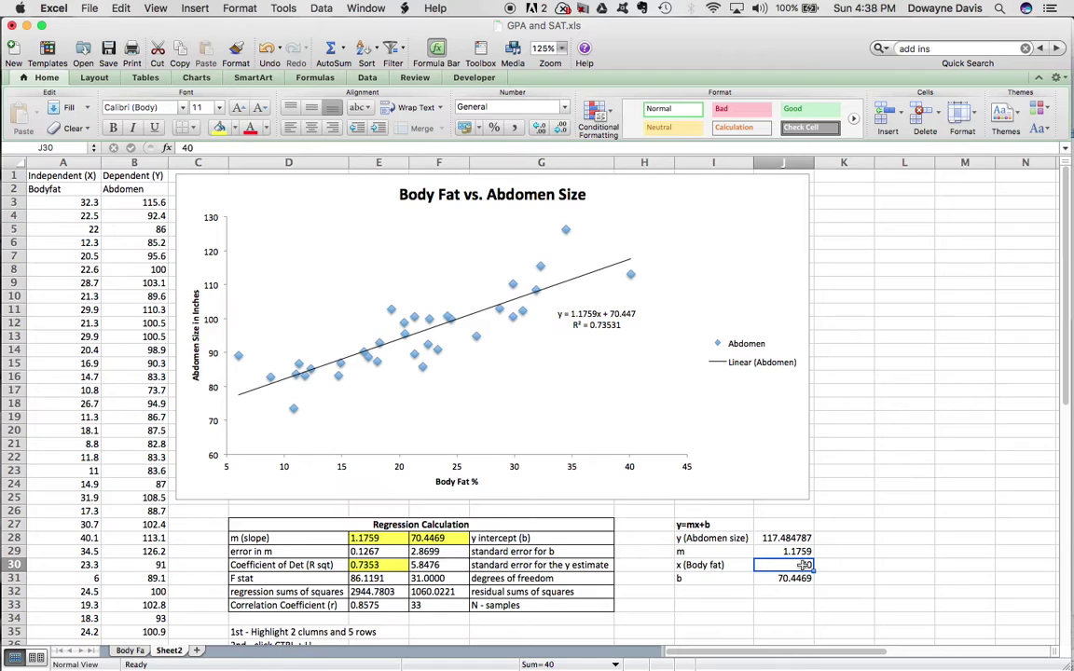
pyautogui.write('10')
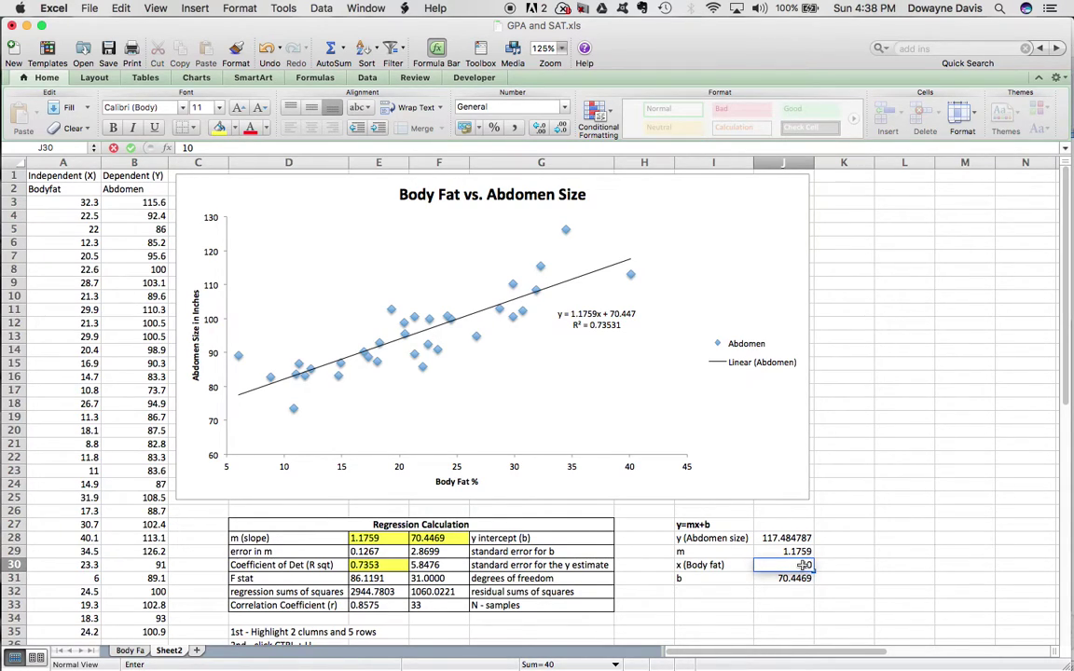
pyautogui.press('Return')
pyautogui.press('Up')
pyautogui.press('Up')
pyautogui.press('Up')
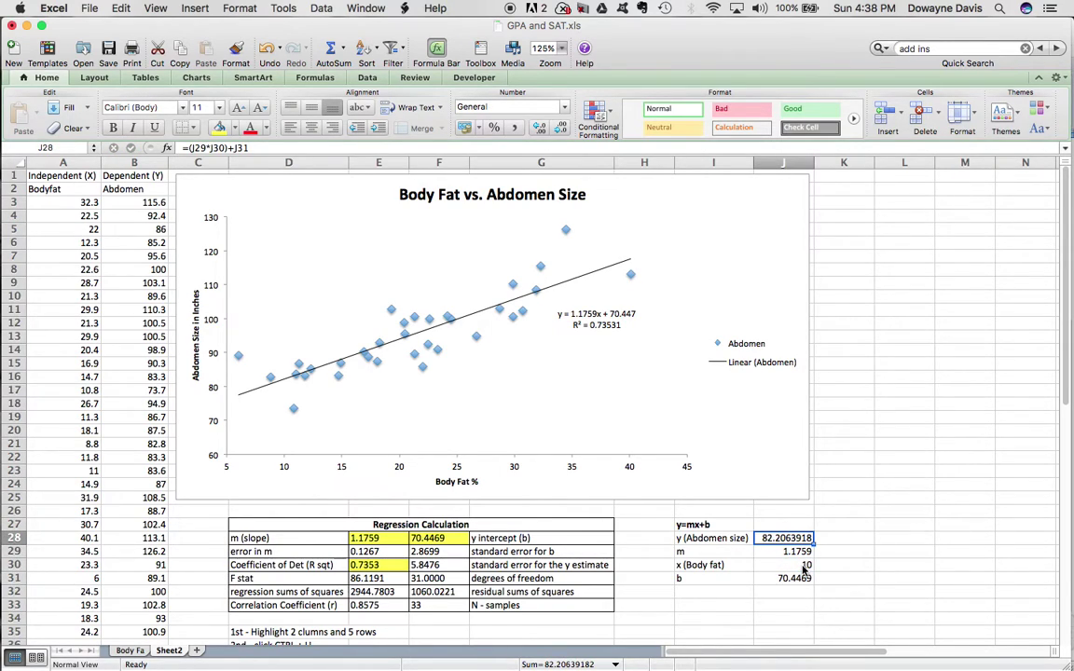
# Step: Test two more body fat inputs in J30, entering 15 and then replacing it with 20
pyautogui.click(804, 566)
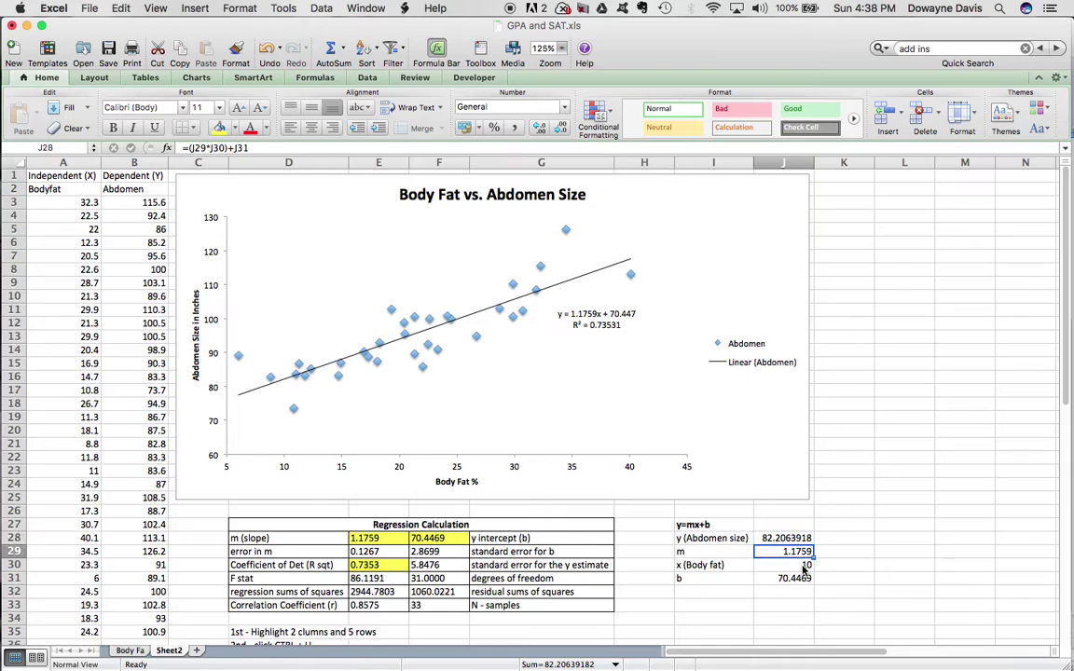
pyautogui.write('1')
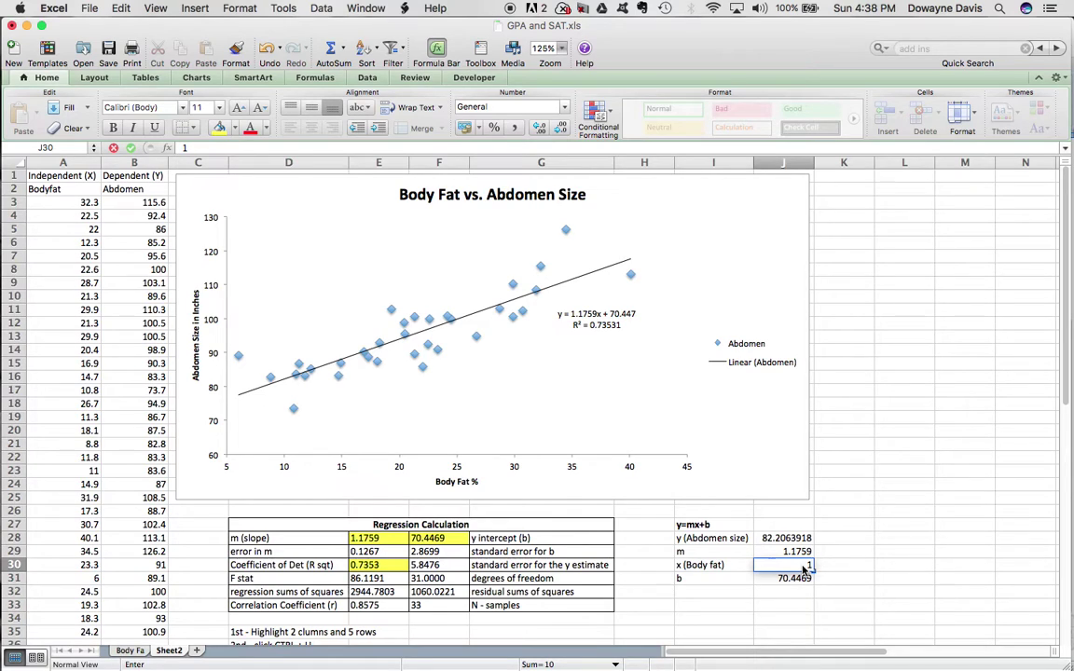
pyautogui.write('5')
pyautogui.press('Return')
pyautogui.click(803, 566)
pyautogui.write('20')
pyautogui.press('Return')
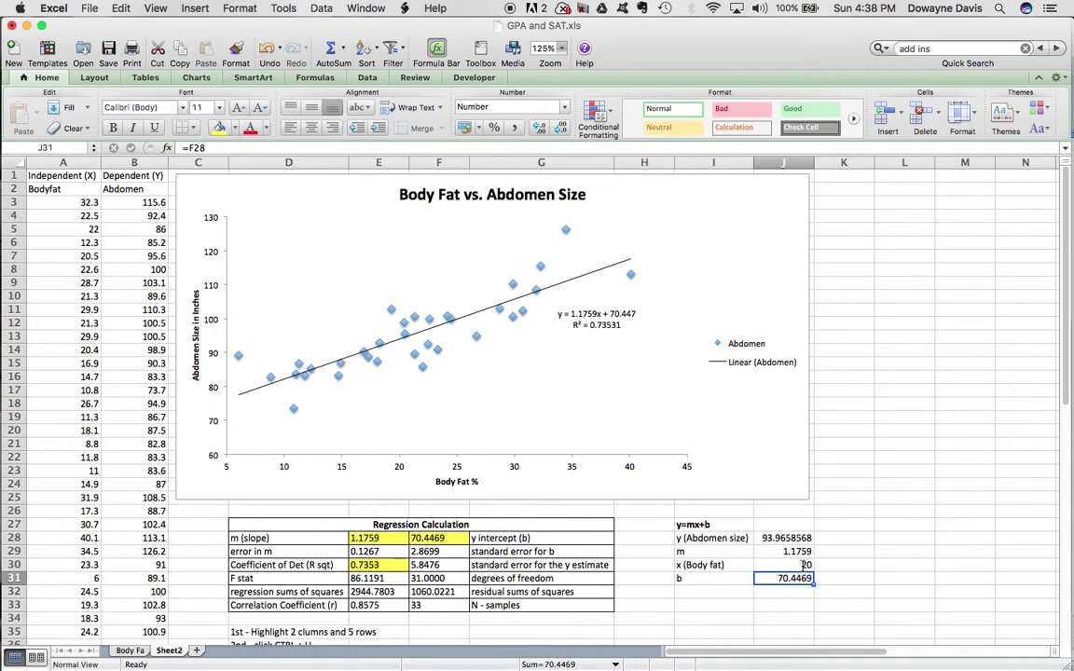
# Step: Set the body fat value in J30 to 40 and compare the predicted abdomen size in J28 with the recorded measurement in B28
pyautogui.click(804, 566)
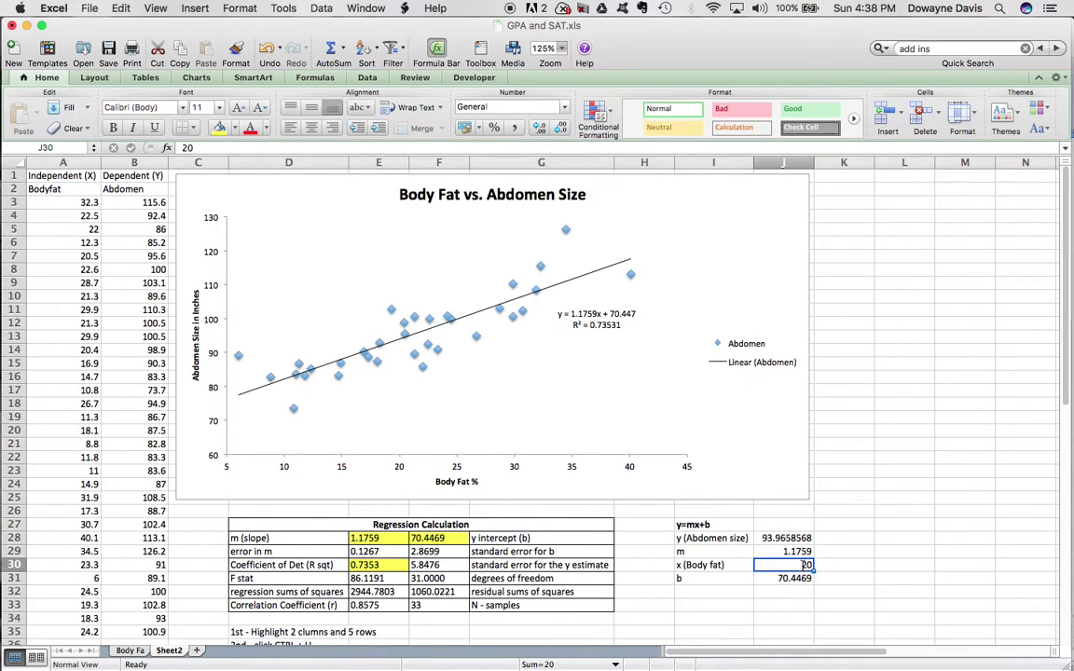
pyautogui.write('40')
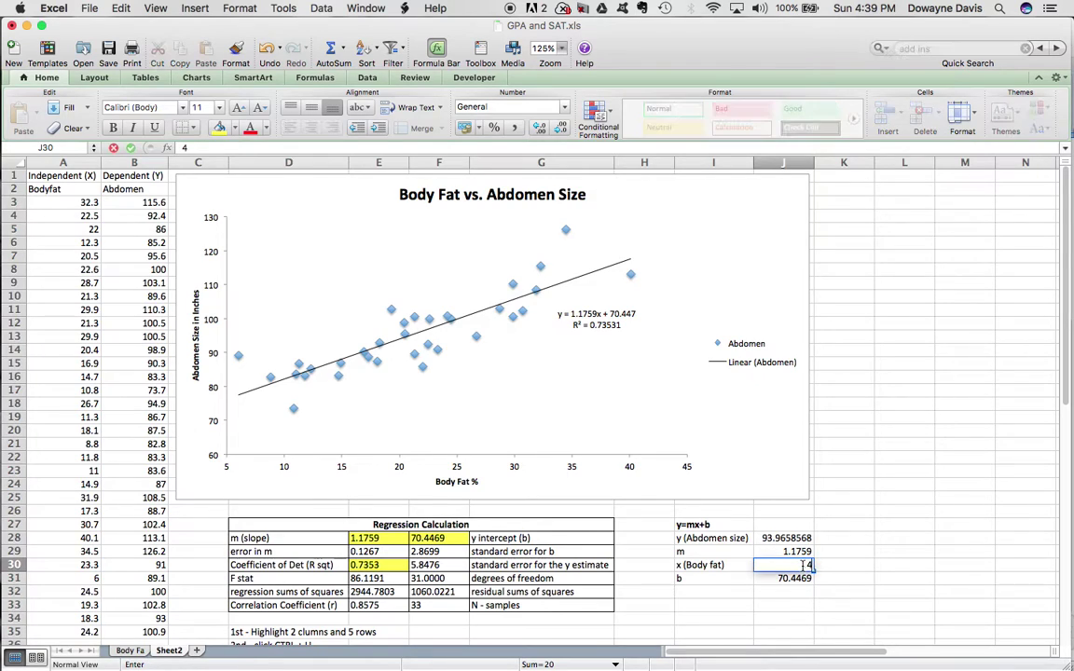
pyautogui.press('Return')
pyautogui.press('Up')
pyautogui.press('Up')
pyautogui.press('Up')
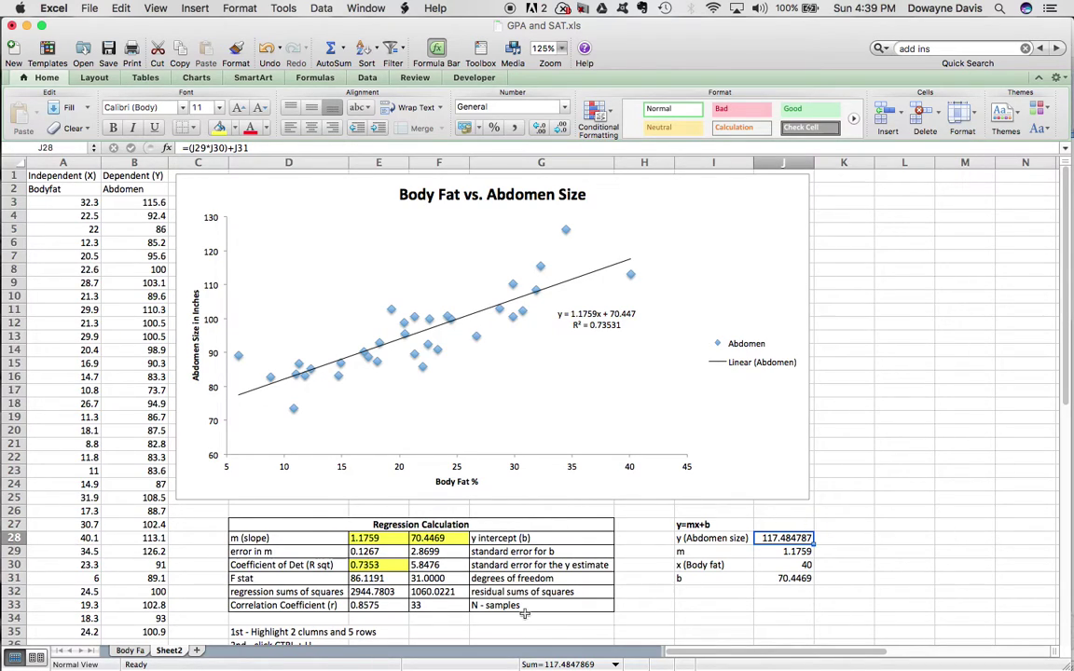
pyautogui.click(149, 538)
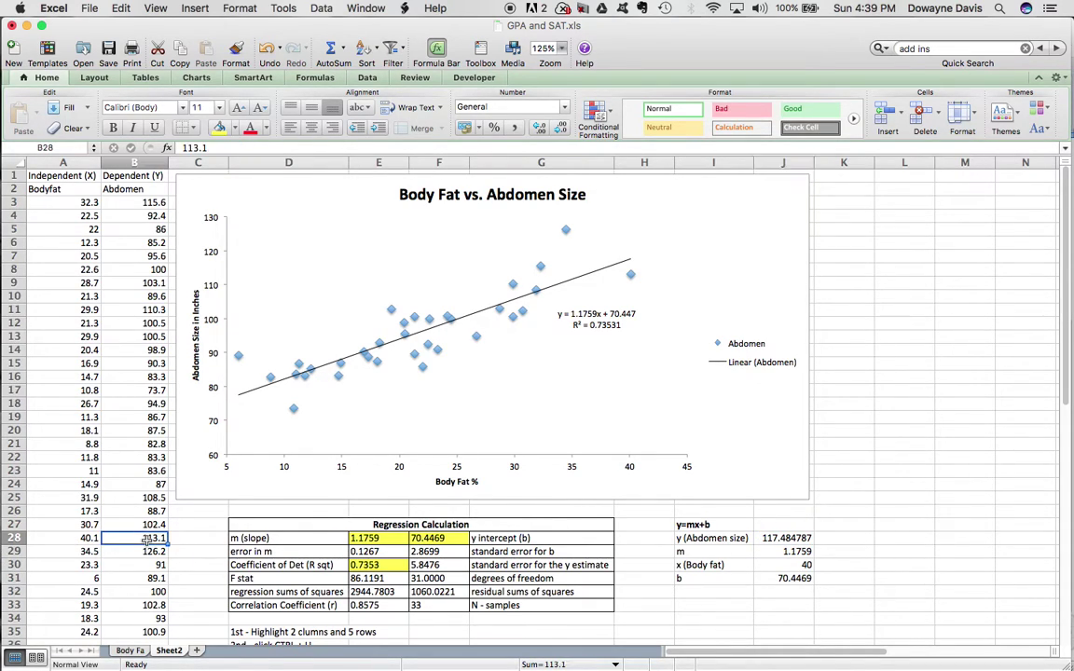